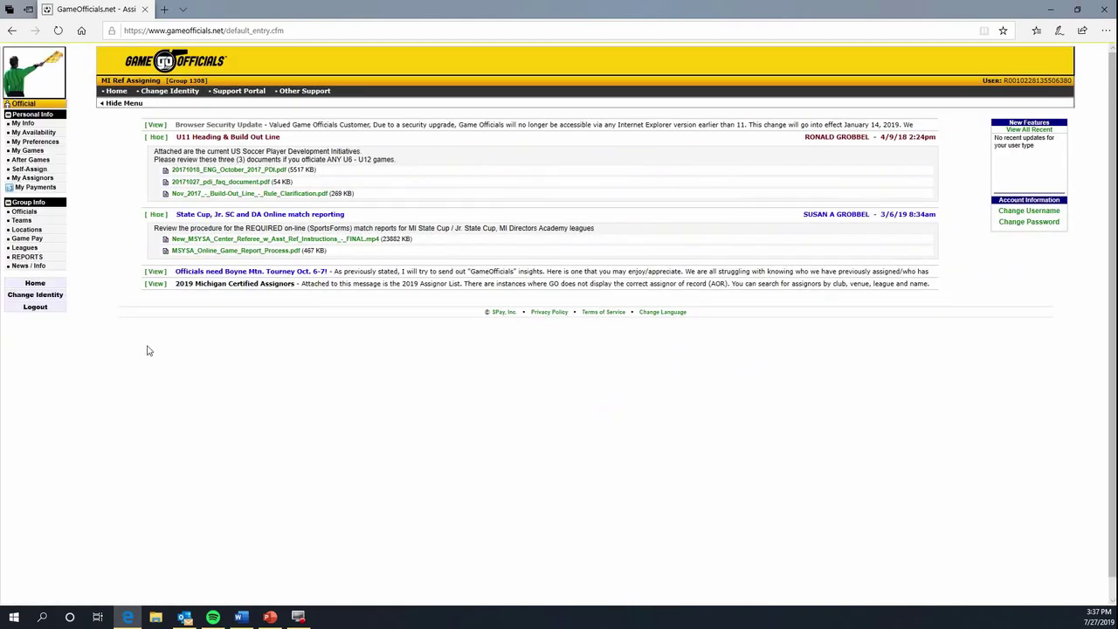
# - Collapse the two expanded home page announcements and bring up the personal availability calendar for October 2019
pyautogui.click(156, 215)
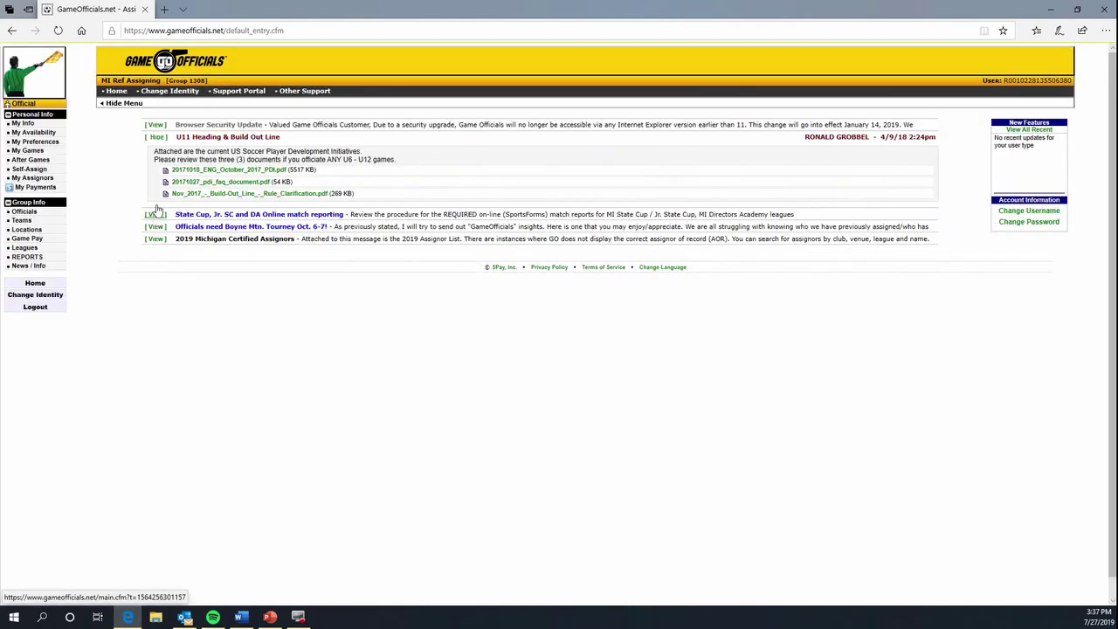
pyautogui.click(155, 138)
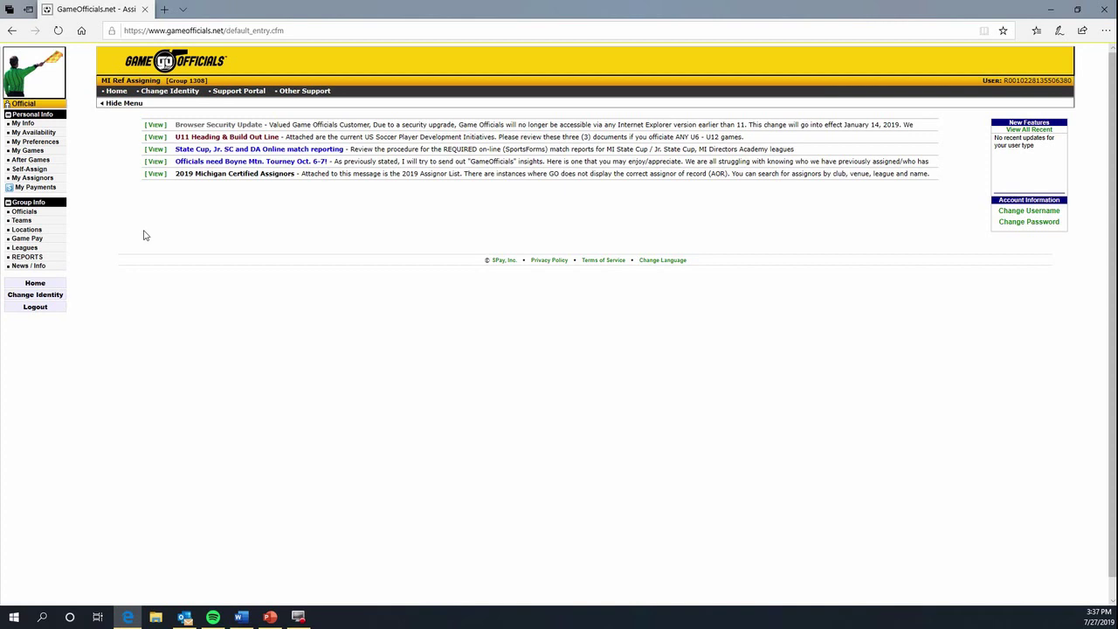
pyautogui.click(39, 133)
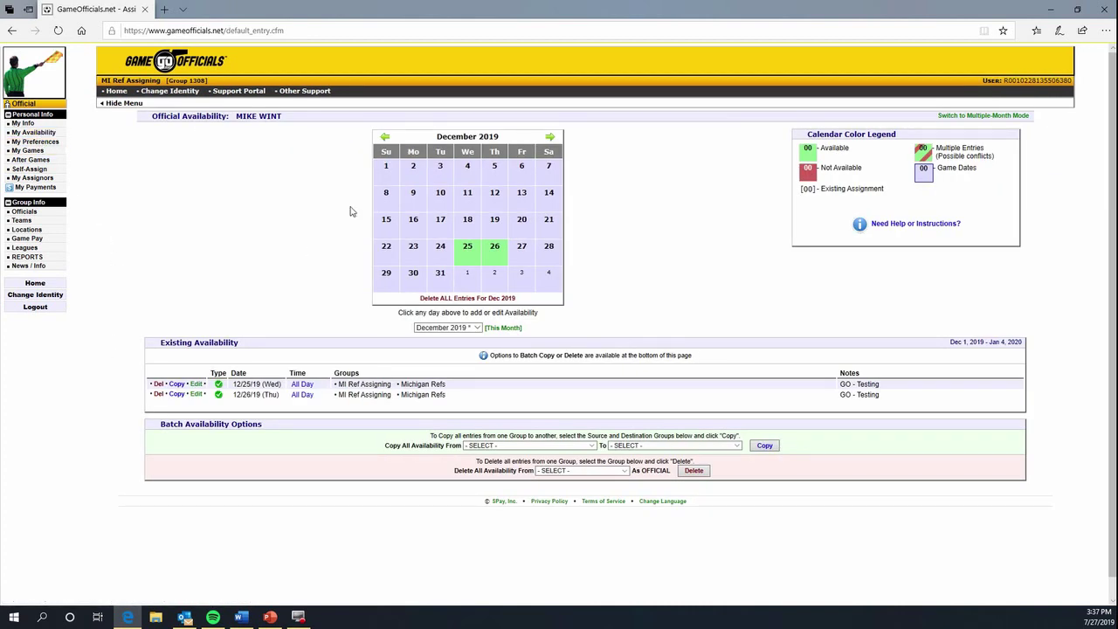
pyautogui.click(384, 139)
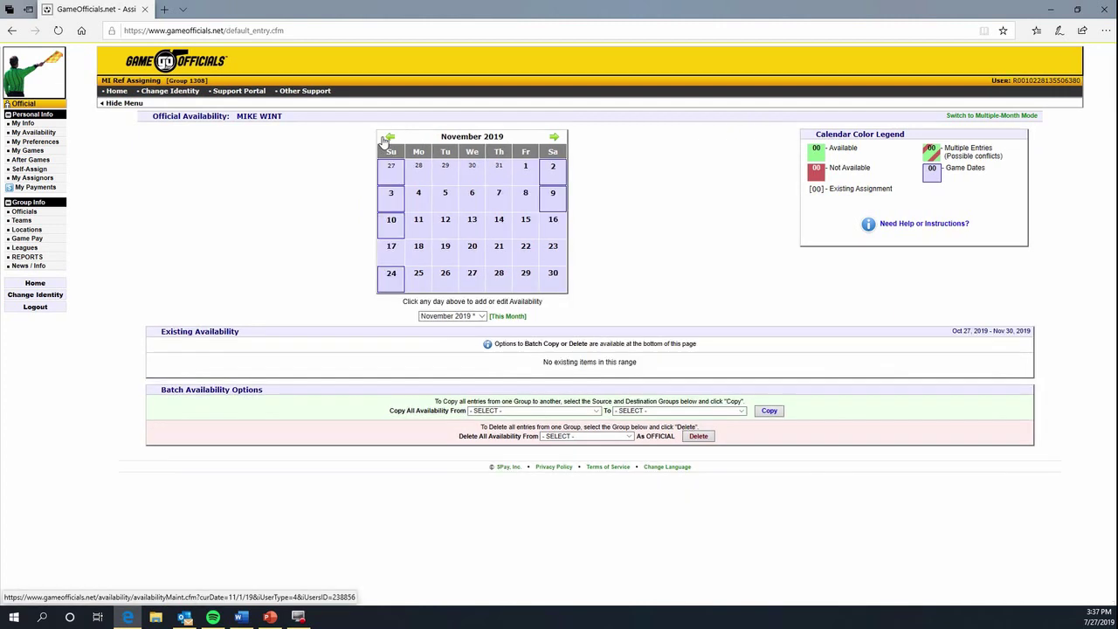
pyautogui.click(385, 138)
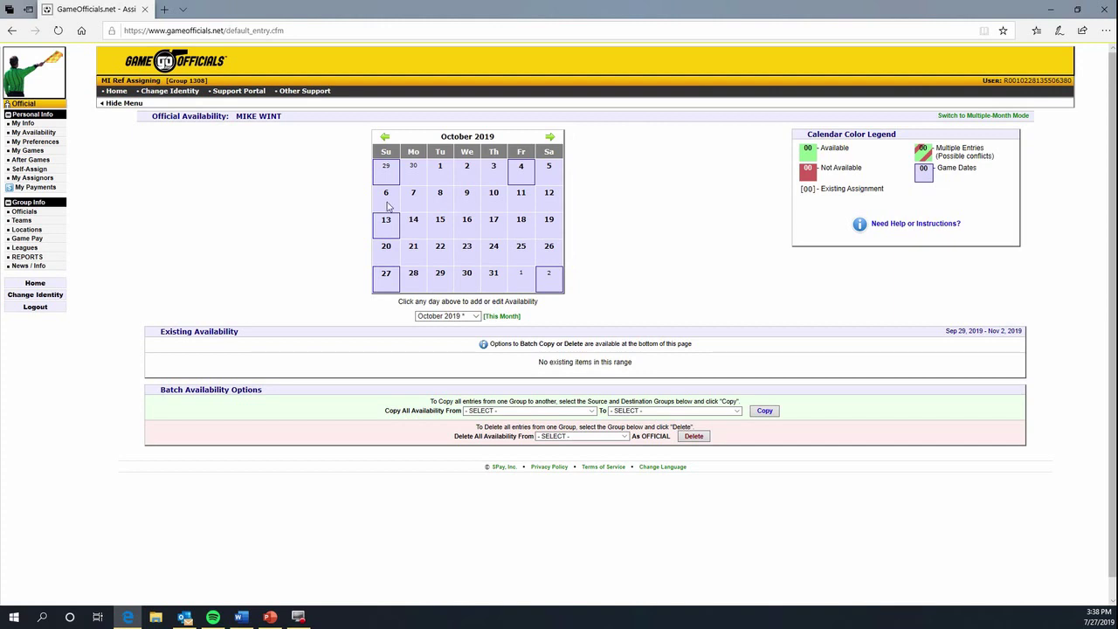
# - Start a new availability entry for October 5, 2019 that is not all day, running from 1:00 PM to 6:00 PM
pyautogui.click(548, 172)
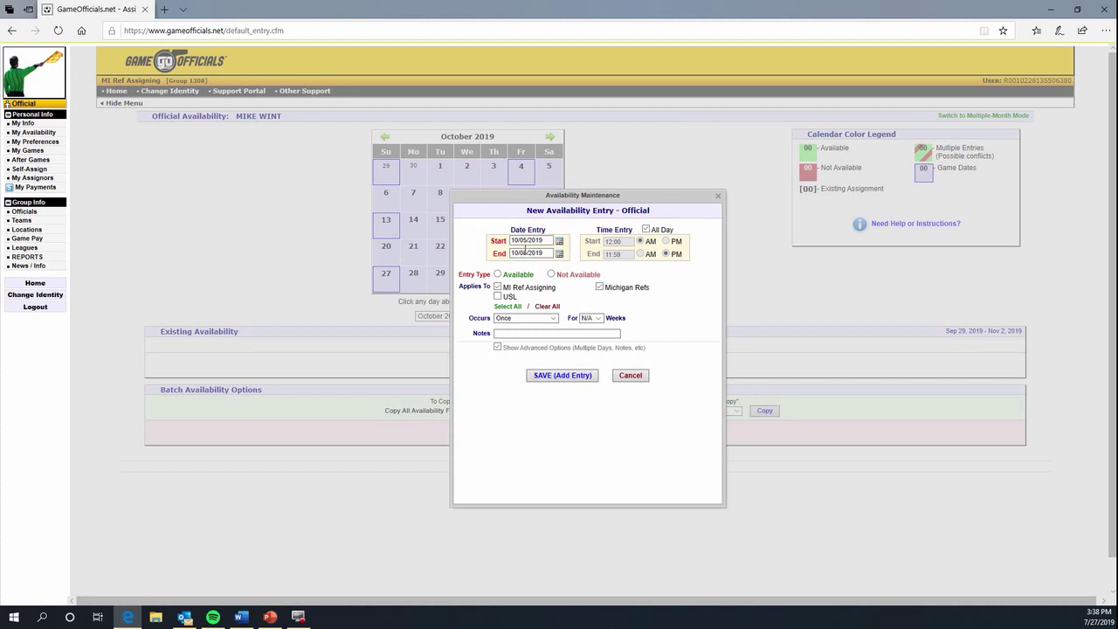
pyautogui.click(646, 230)
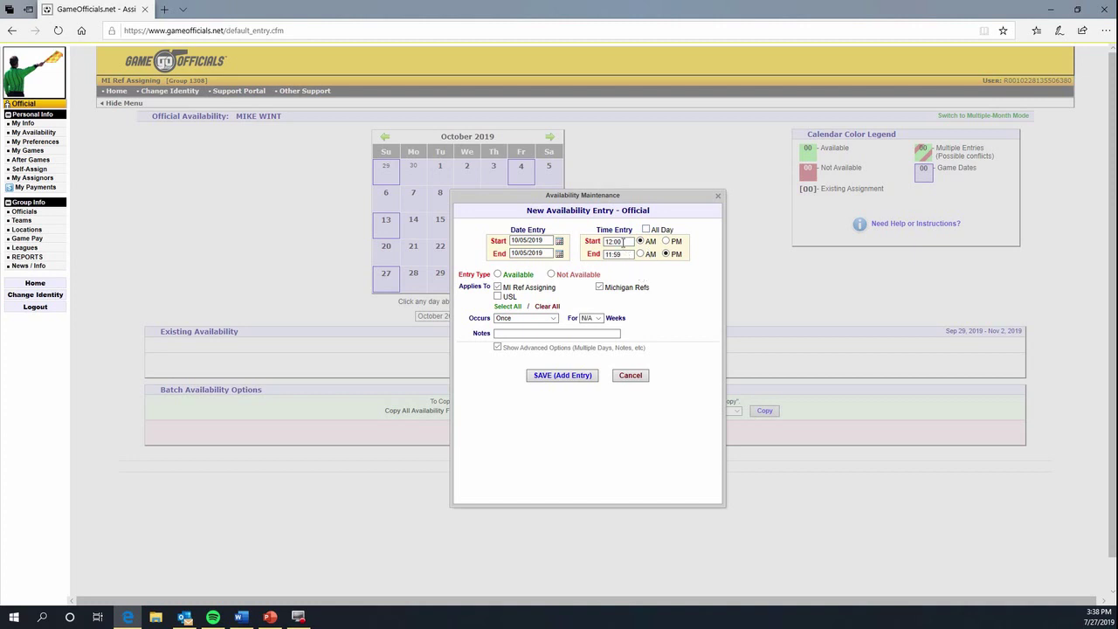
pyautogui.click(624, 242)
pyautogui.tripleClick(624, 242)
pyautogui.write('1:00')
pyautogui.click(666, 242)
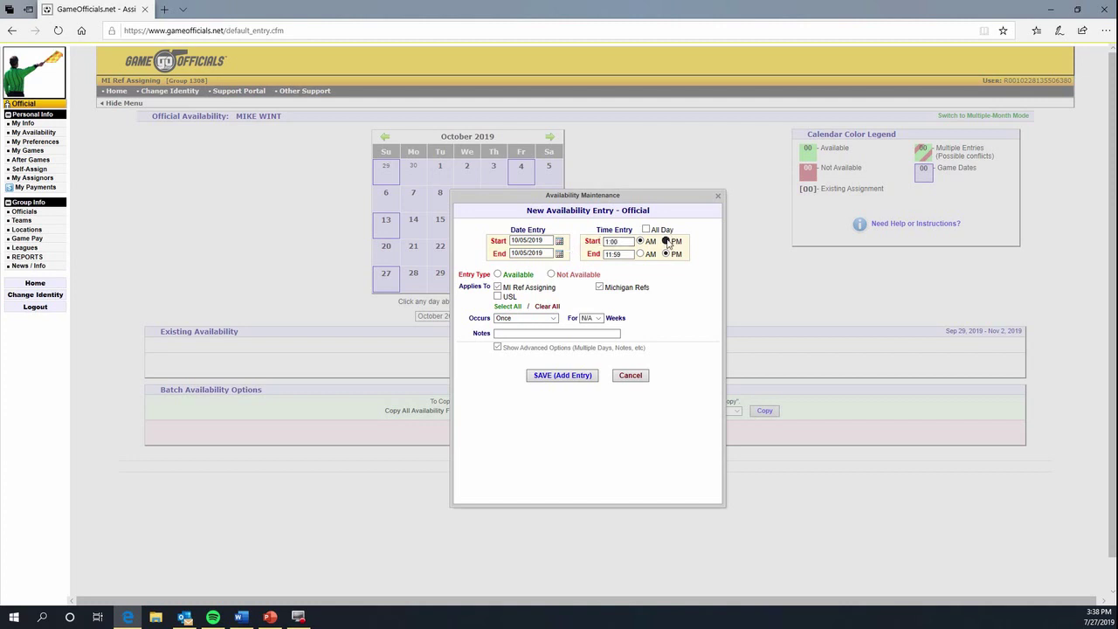
pyautogui.tripleClick(616, 254)
pyautogui.write('6:00')
# - Exclude Michigan Refs, mark the entry as Not Available, and save it with the note "Playing in Lansing"
pyautogui.click(599, 286)
pyautogui.click(551, 275)
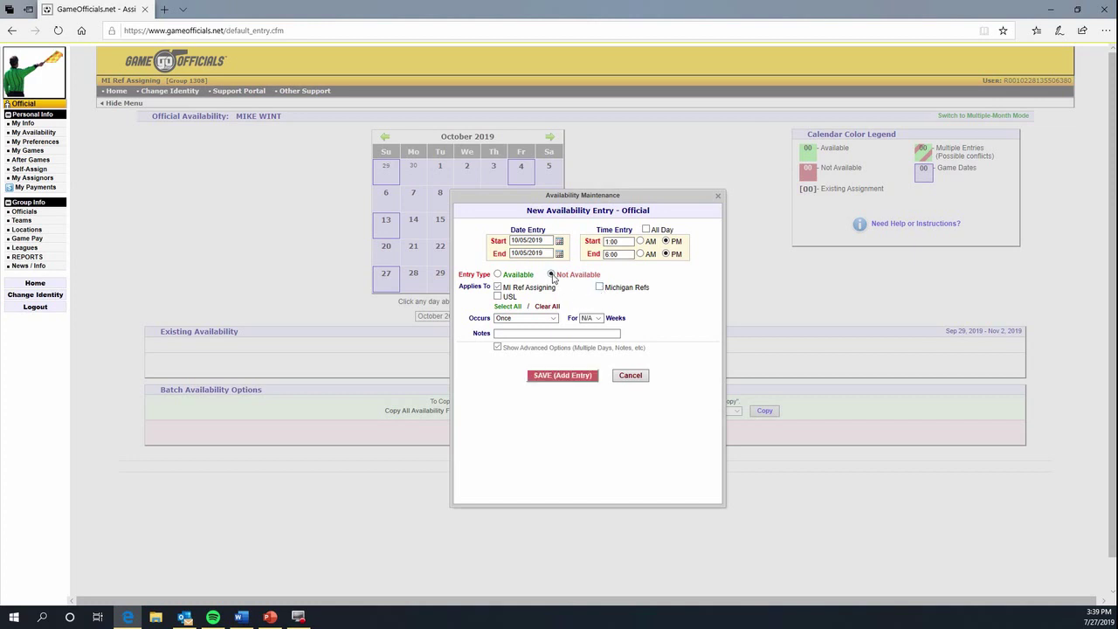
pyautogui.click(497, 347)
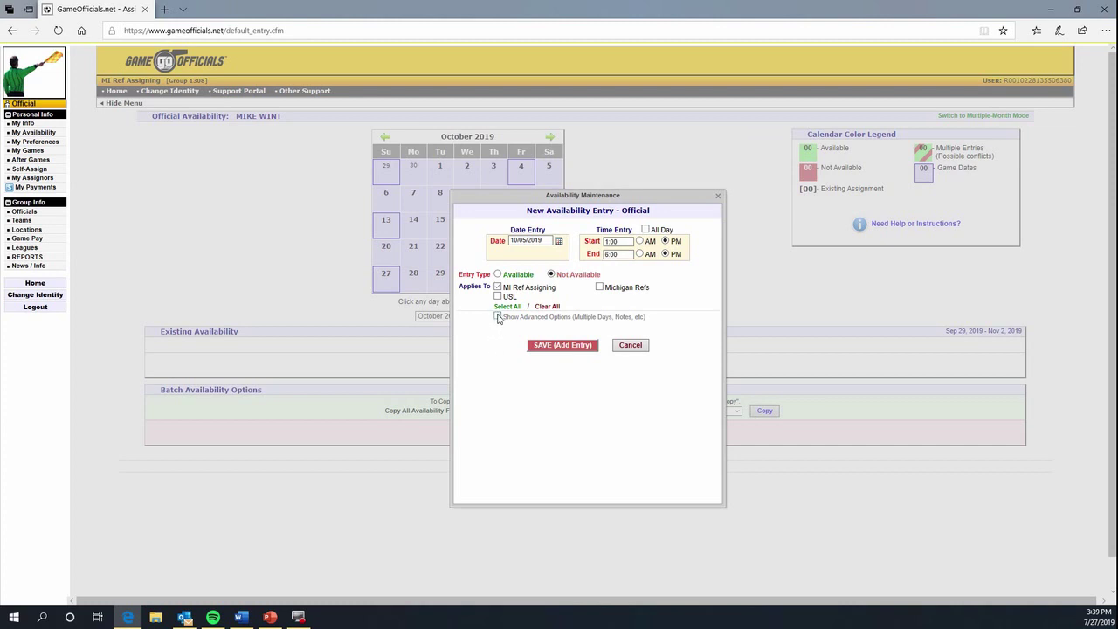
pyautogui.click(498, 318)
pyautogui.click(514, 333)
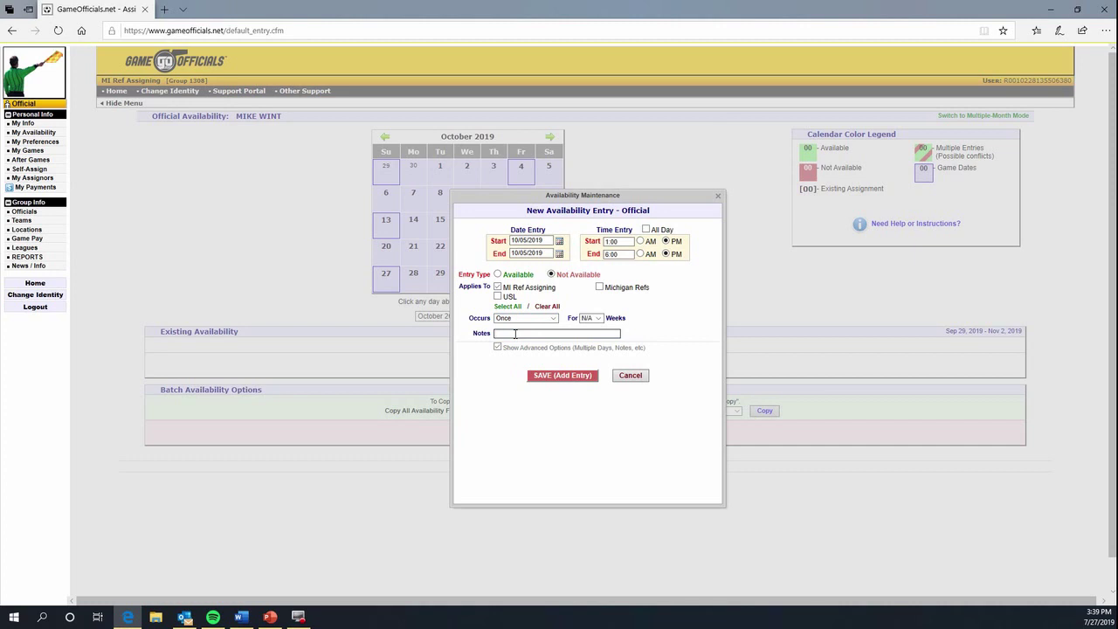
pyautogui.write('Playing in Lansing')
pyautogui.click(581, 378)
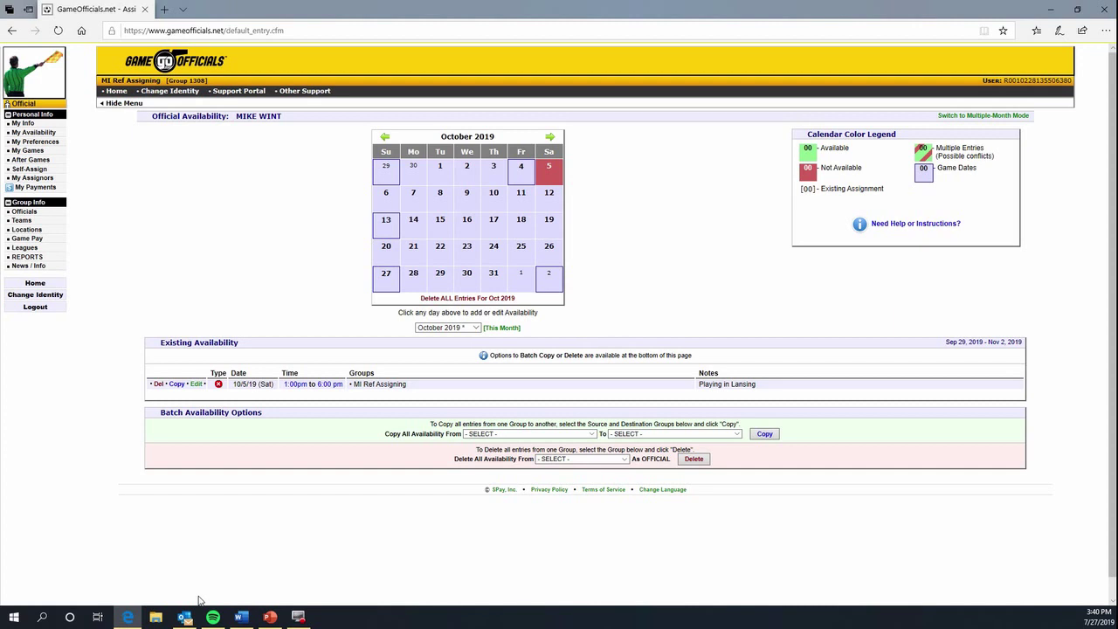
# - Add a second, separate entry on October 5, 2019, marked Available from 8:00 AM to 12:00 PM, and save it
pyautogui.click(550, 170)
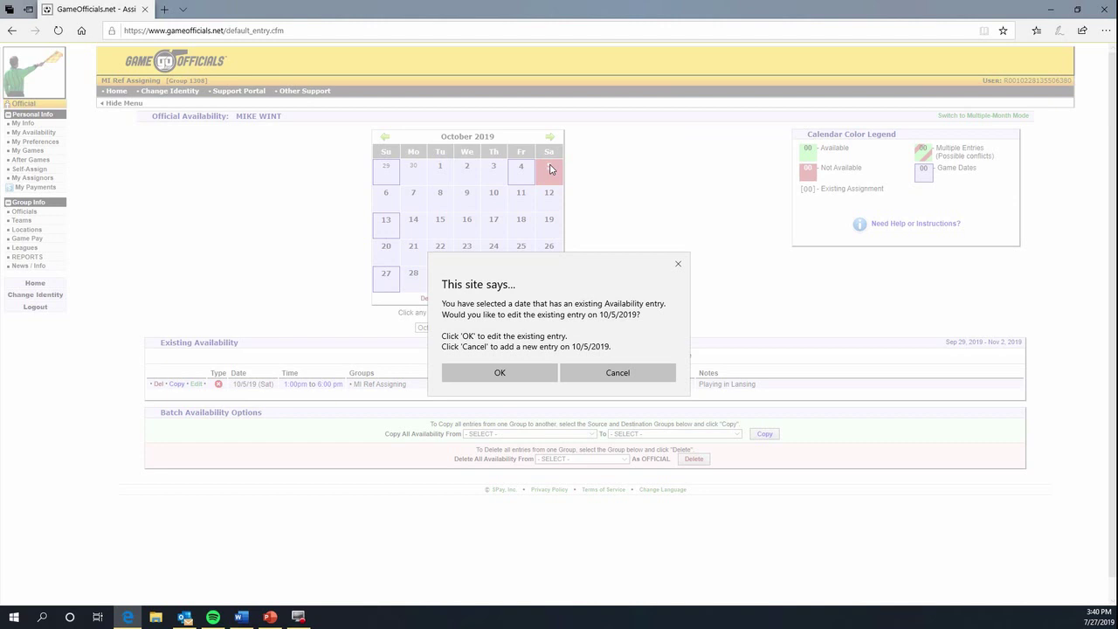
pyautogui.click(627, 376)
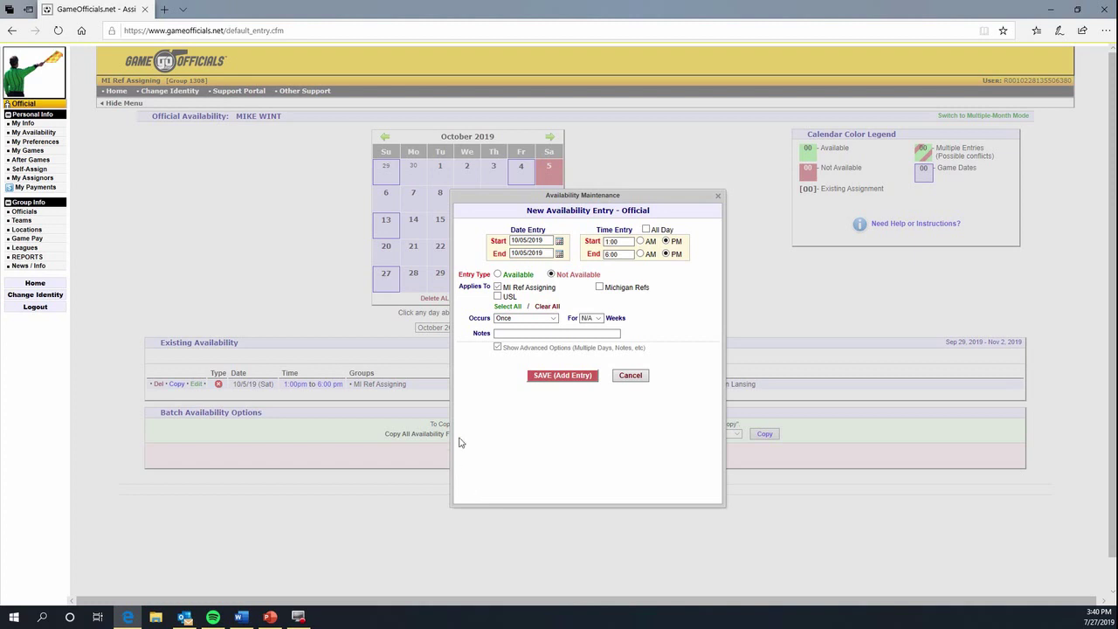
pyautogui.doubleClick(627, 241)
pyautogui.write('8:00')
pyautogui.click(641, 241)
pyautogui.moveTo(629, 253); pyautogui.dragTo(572, 256)
pyautogui.write('12:00')
pyautogui.click(498, 274)
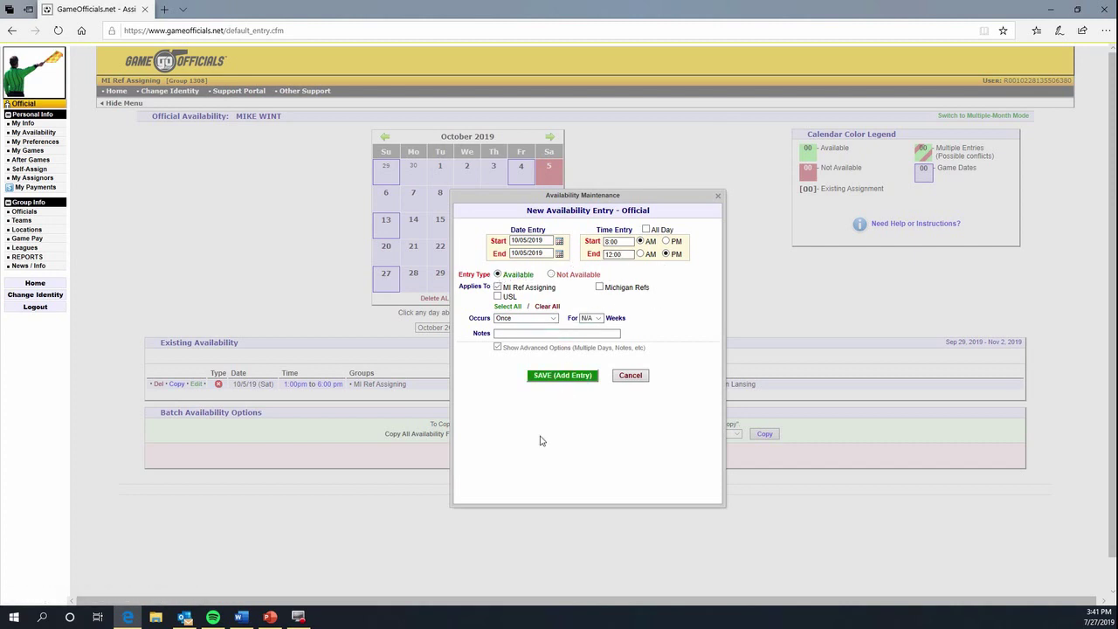
pyautogui.click(563, 376)
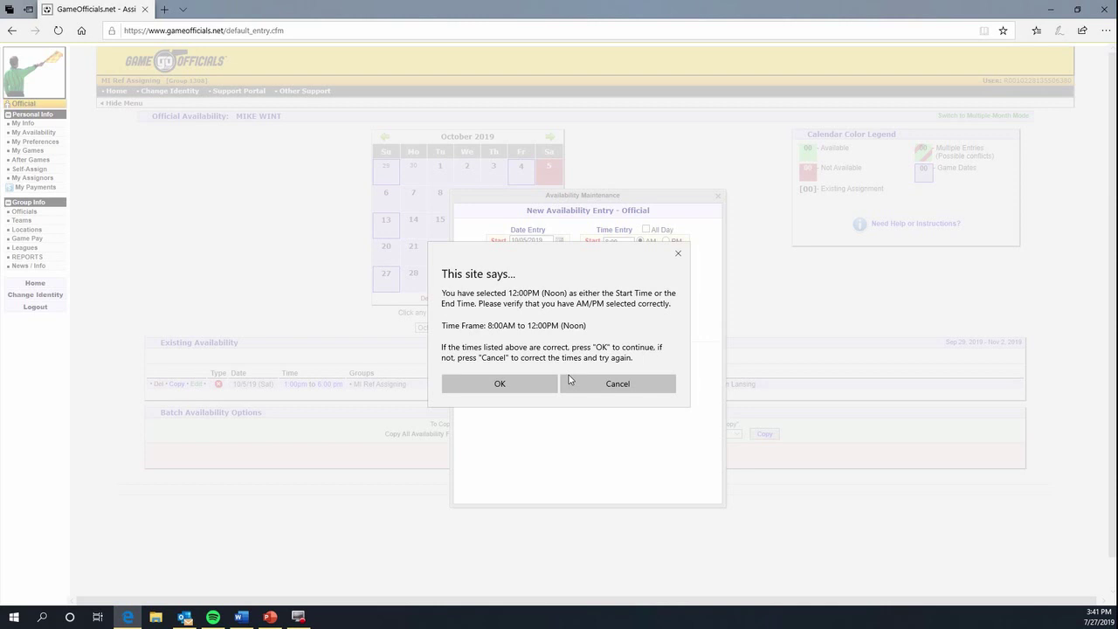
pyautogui.click(514, 386)
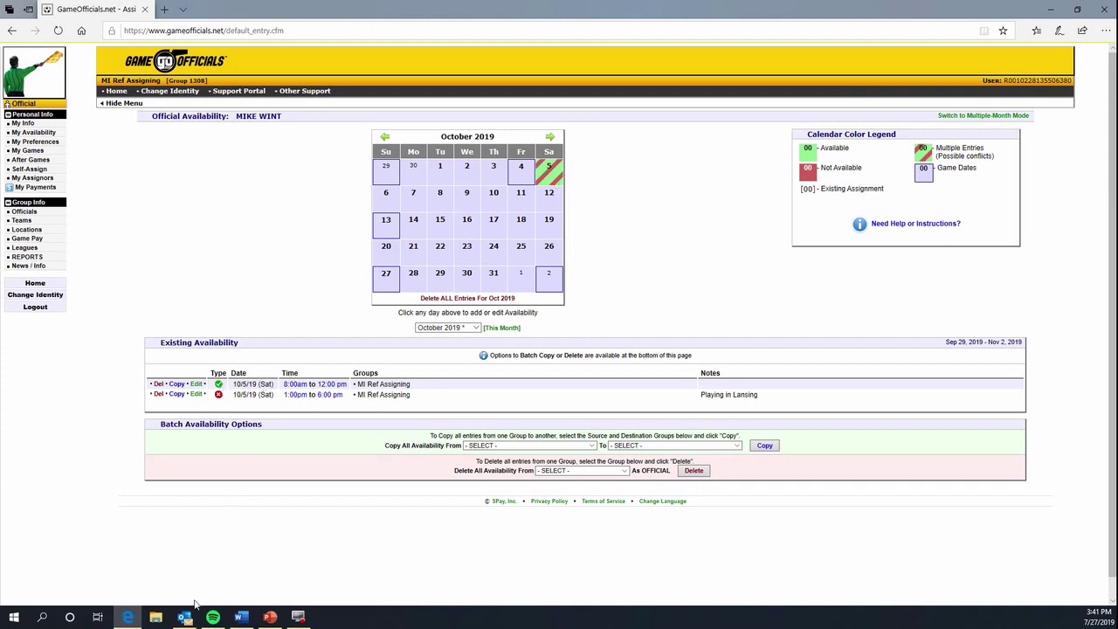
# - Add and save an Available entry for October 6, 2019 from 8:00 AM to 9:00 PM
pyautogui.click(387, 195)
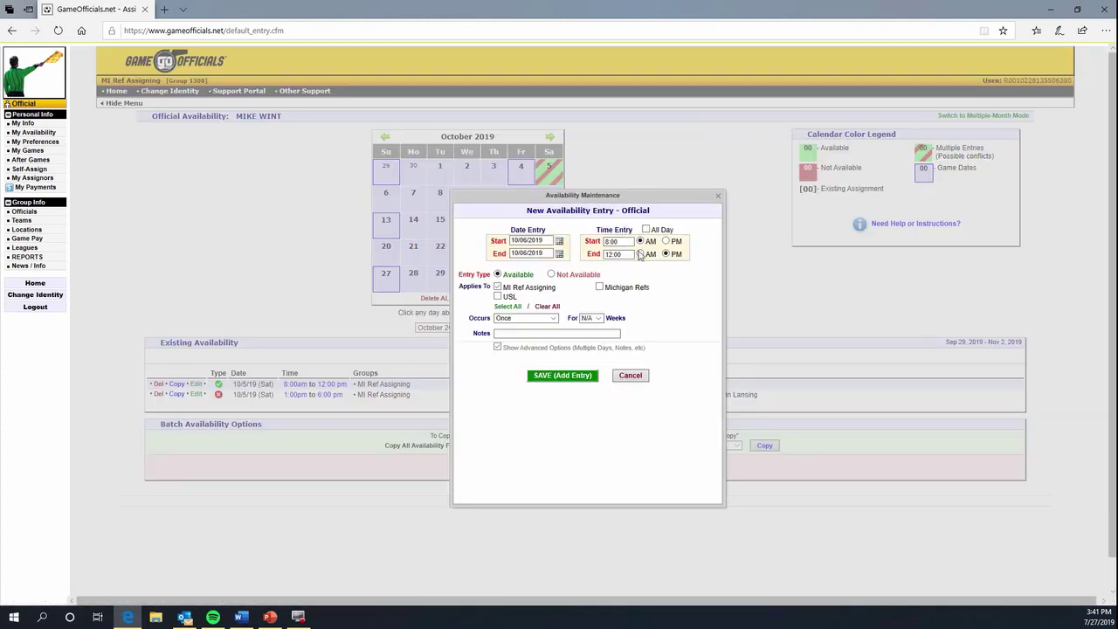
pyautogui.moveTo(628, 254); pyautogui.dragTo(594, 254)
pyautogui.write('9:00')
pyautogui.click(564, 376)
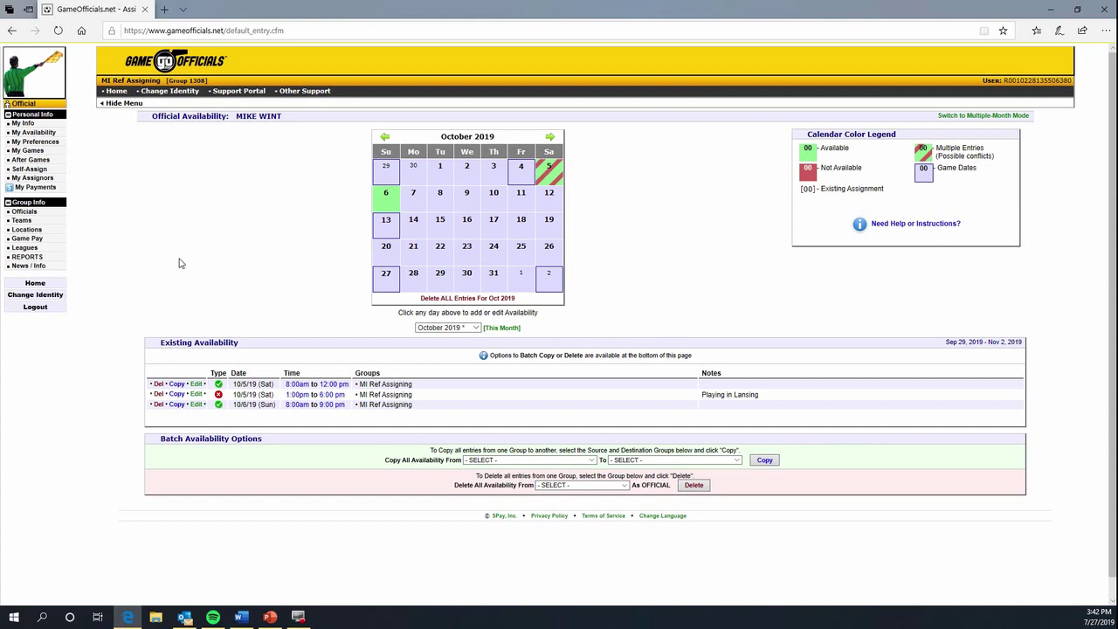
# - Add and save an Available entry spanning October 19 to 20, 2019, from 10:00 AM to 9:00 PM each day
pyautogui.click(548, 221)
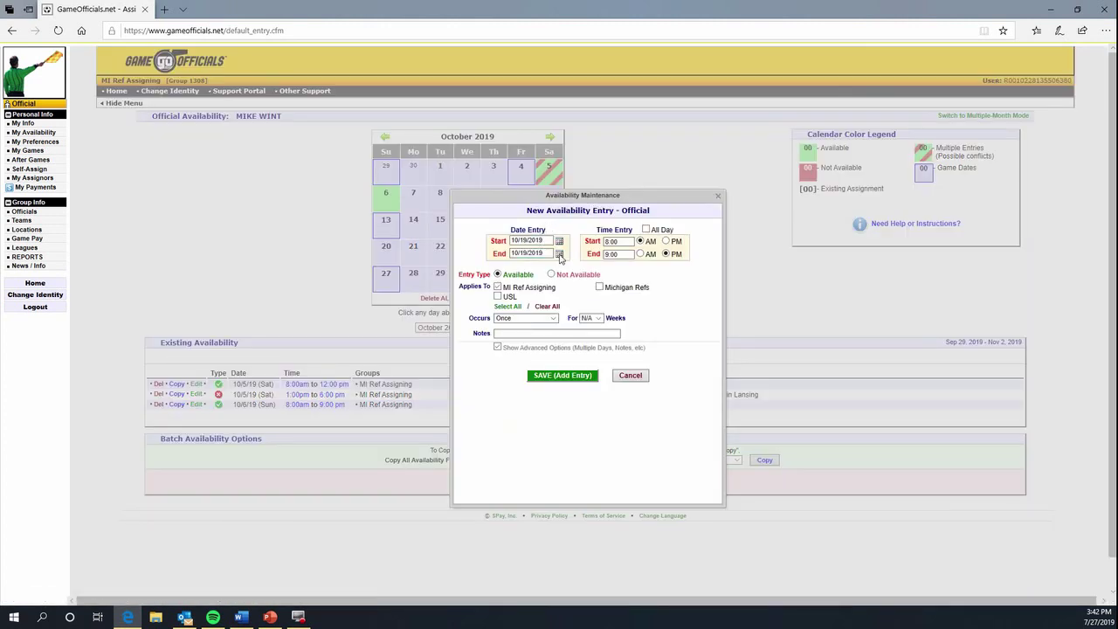
pyautogui.click(559, 254)
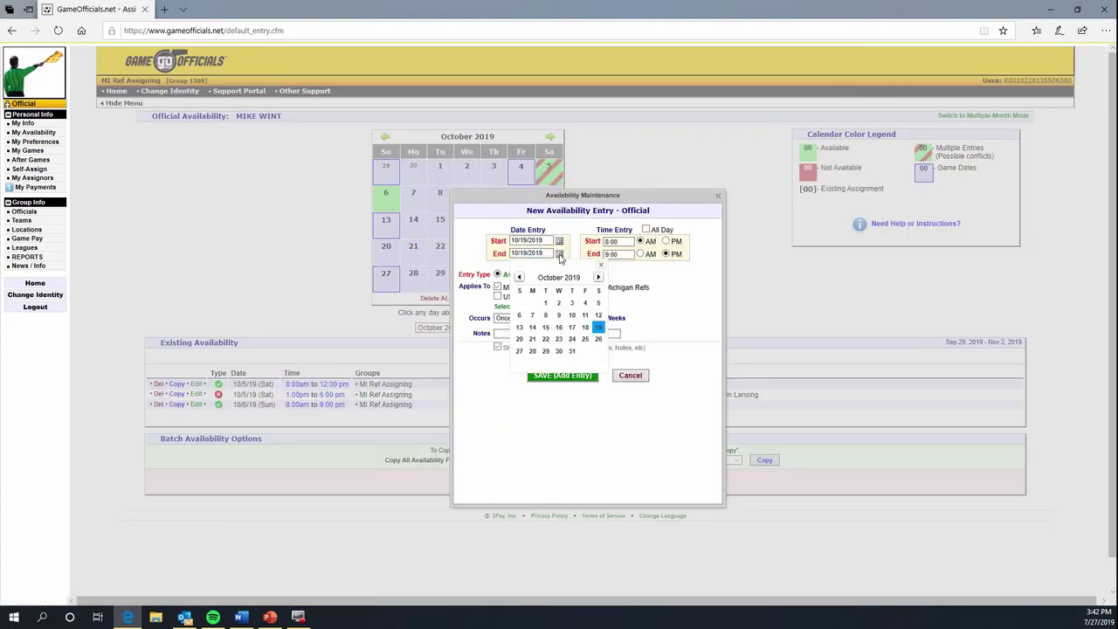
pyautogui.click(520, 340)
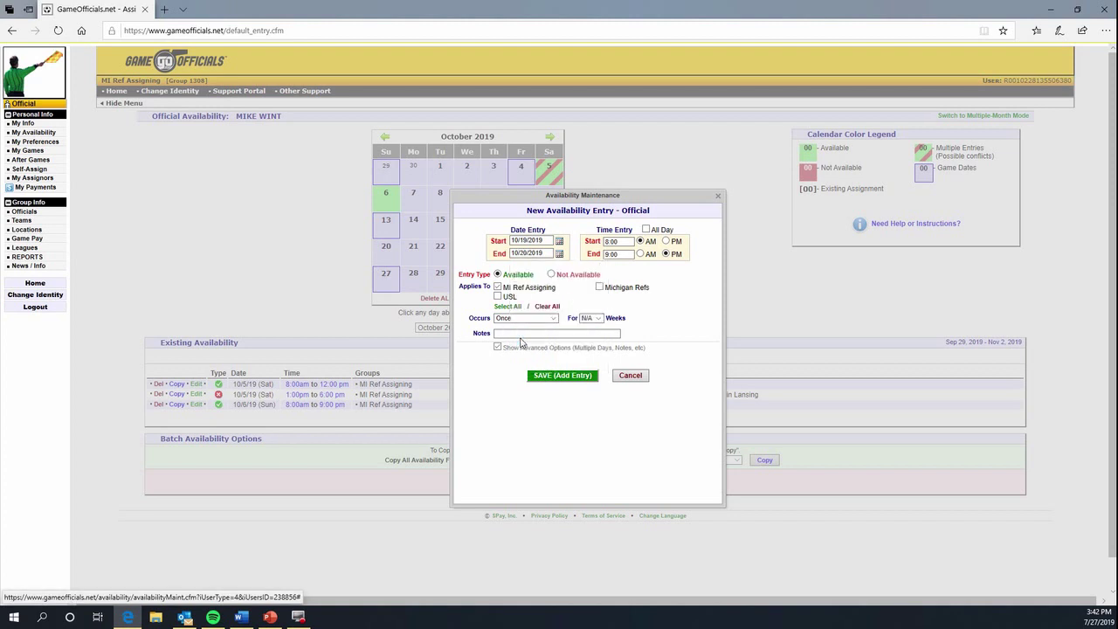
pyautogui.moveTo(622, 242); pyautogui.dragTo(587, 243)
pyautogui.write('10')
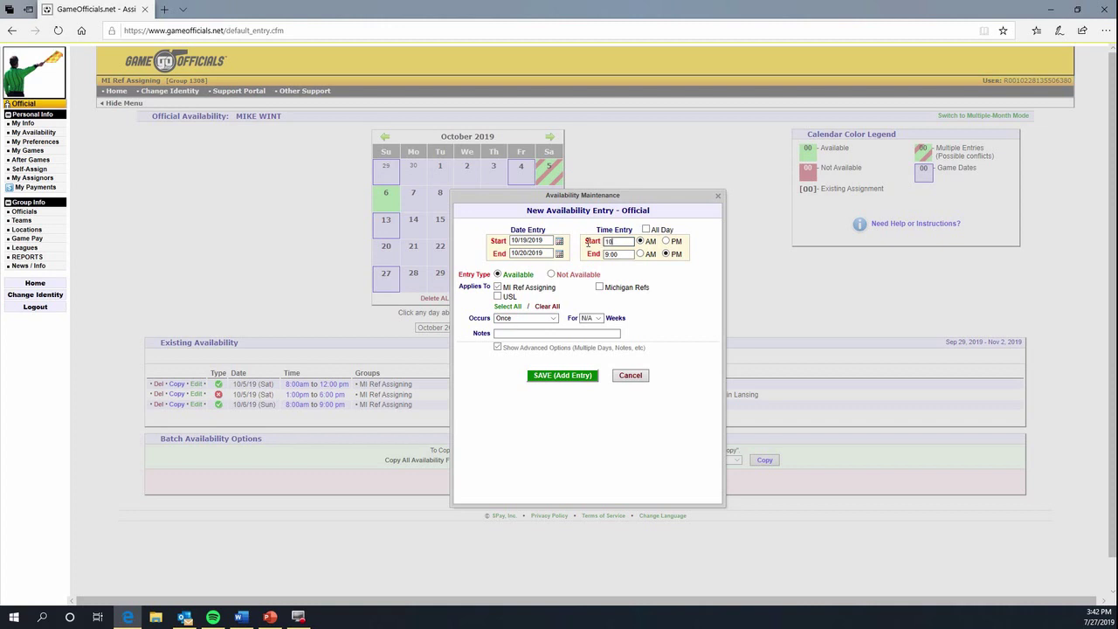
pyautogui.write(':00')
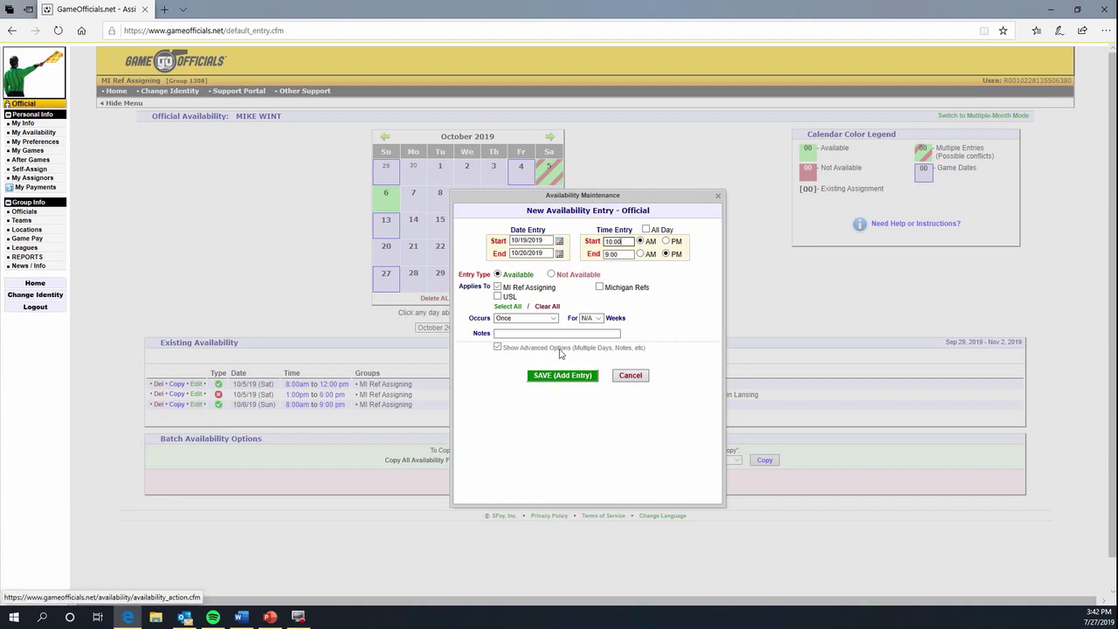
pyautogui.click(571, 380)
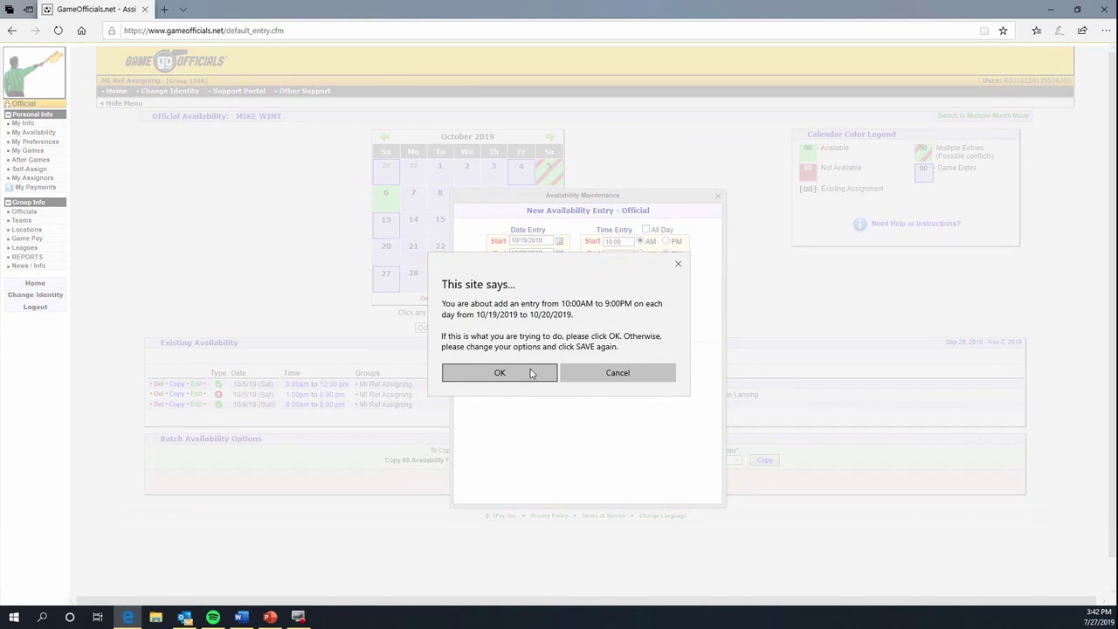
pyautogui.click(500, 373)
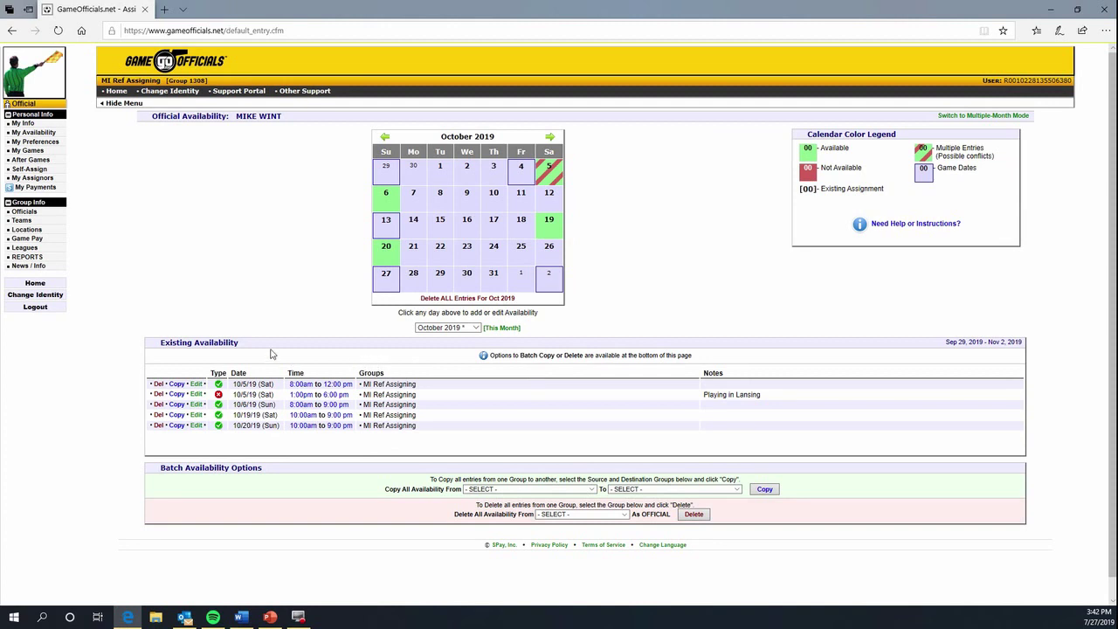
# - Add and save an Available entry spanning October 26 to 27, 2019, from 10:00 AM to 9:00 PM each day
pyautogui.click(550, 249)
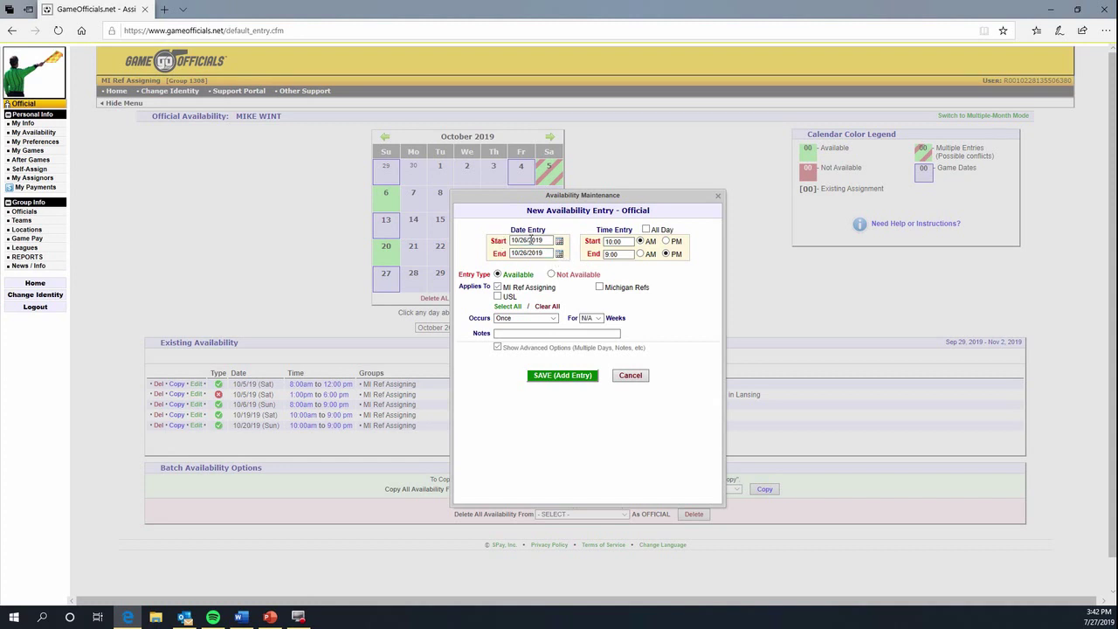
pyautogui.click(559, 254)
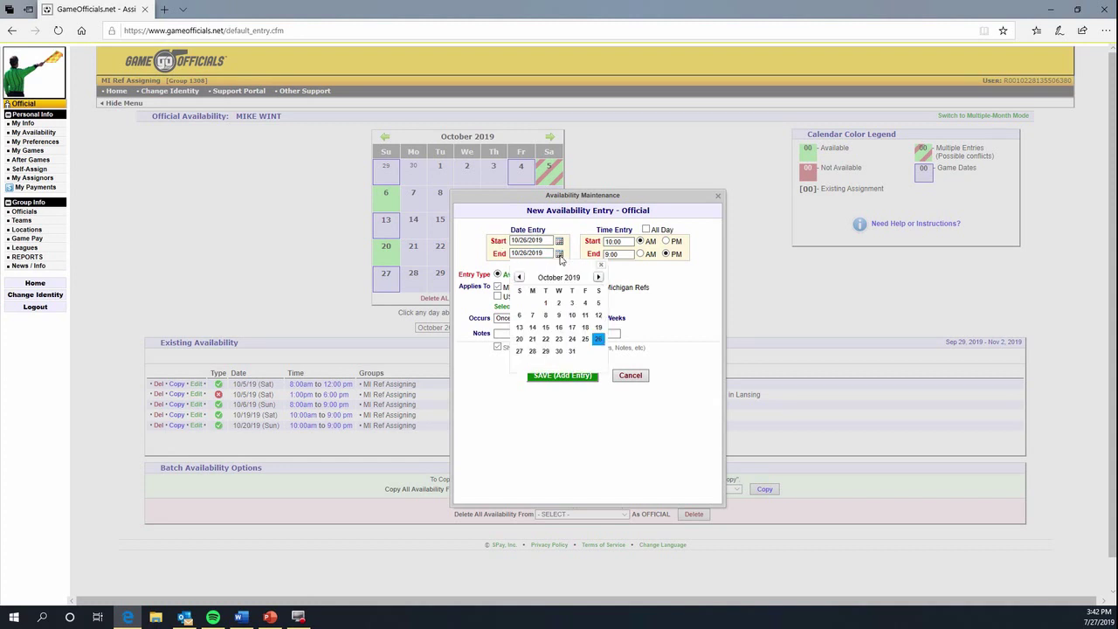
pyautogui.click(518, 351)
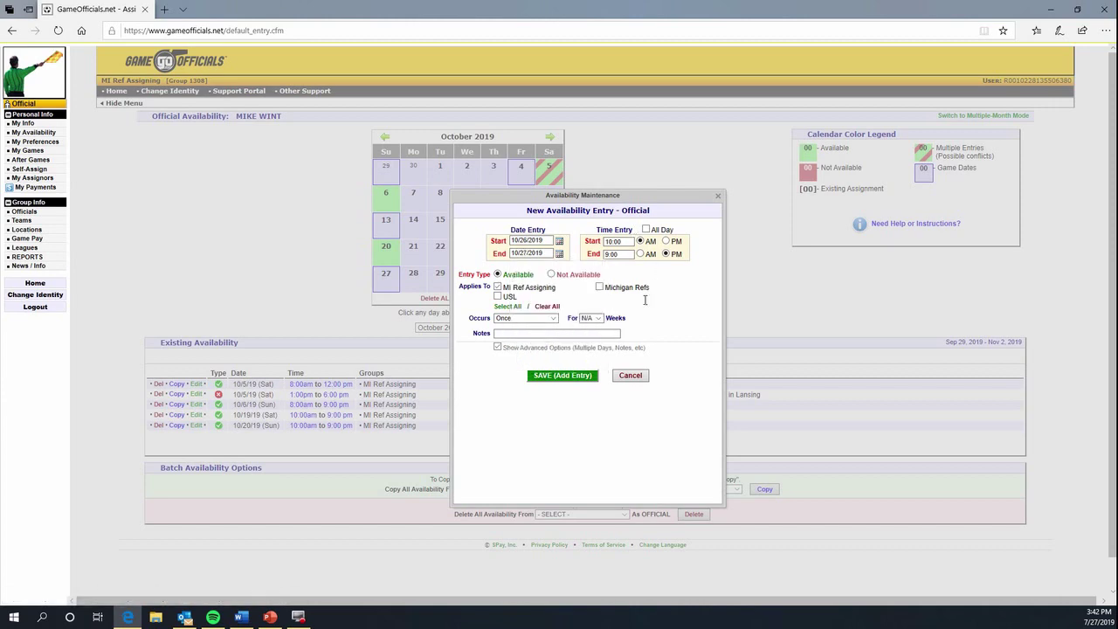
pyautogui.click(558, 377)
pyautogui.click(499, 374)
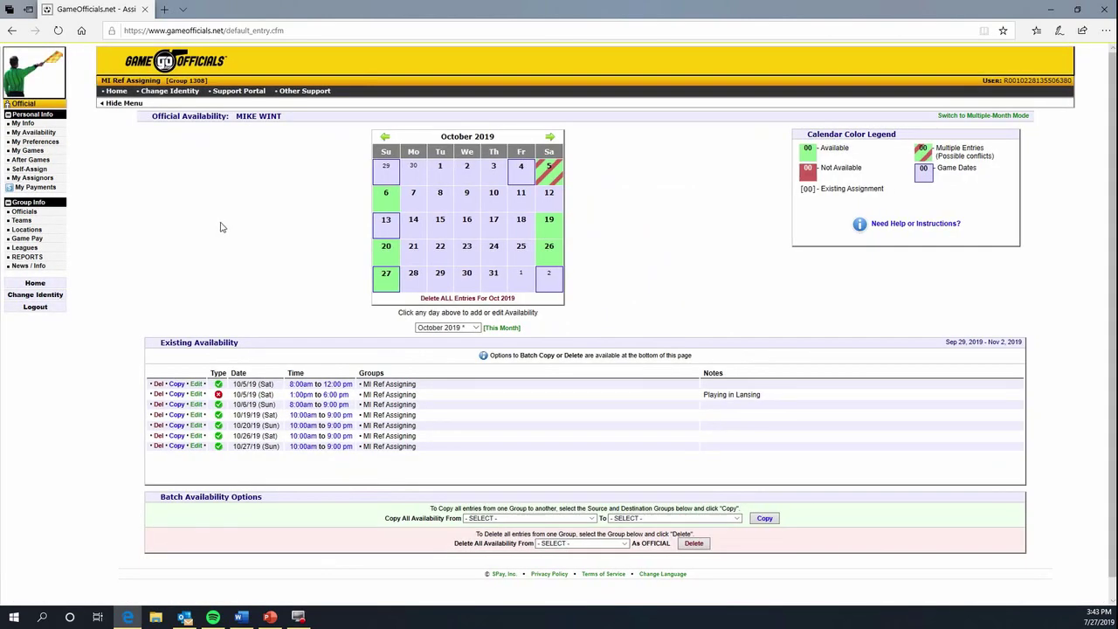
# - Add and save an Available entry spanning November 2 to 3, 2019, from 10:00 AM to 9:00 PM each day
pyautogui.click(546, 275)
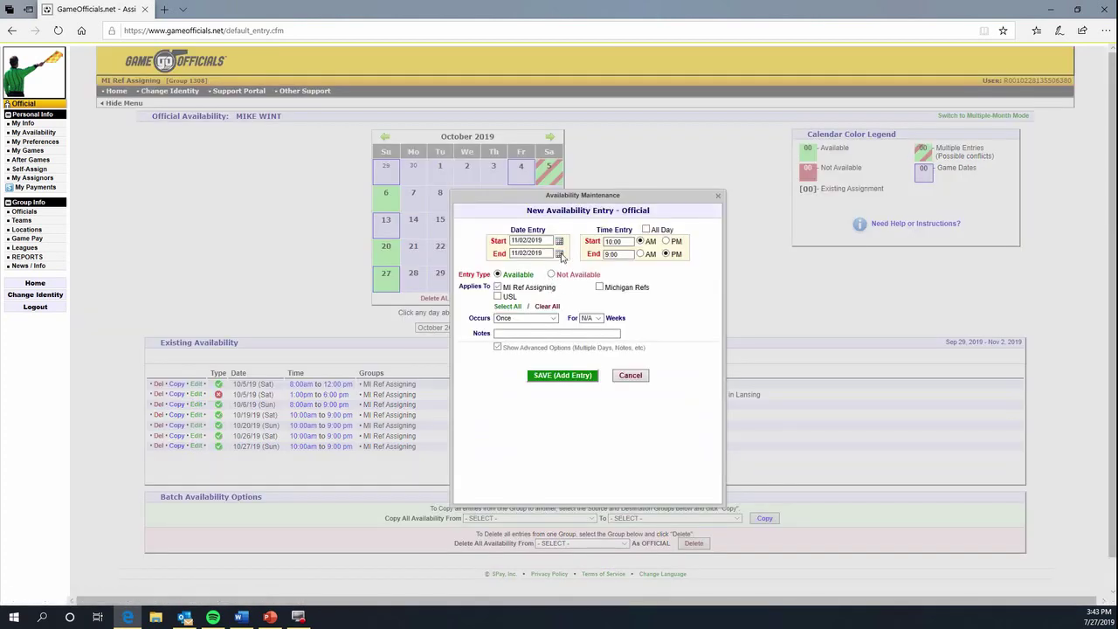
pyautogui.click(560, 254)
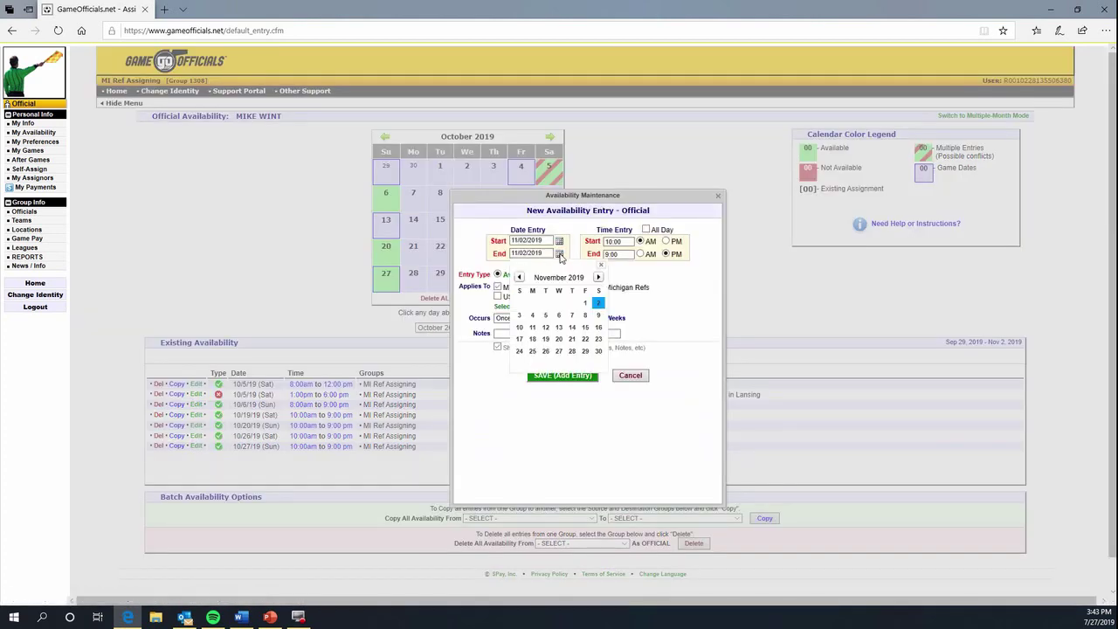
pyautogui.click(519, 316)
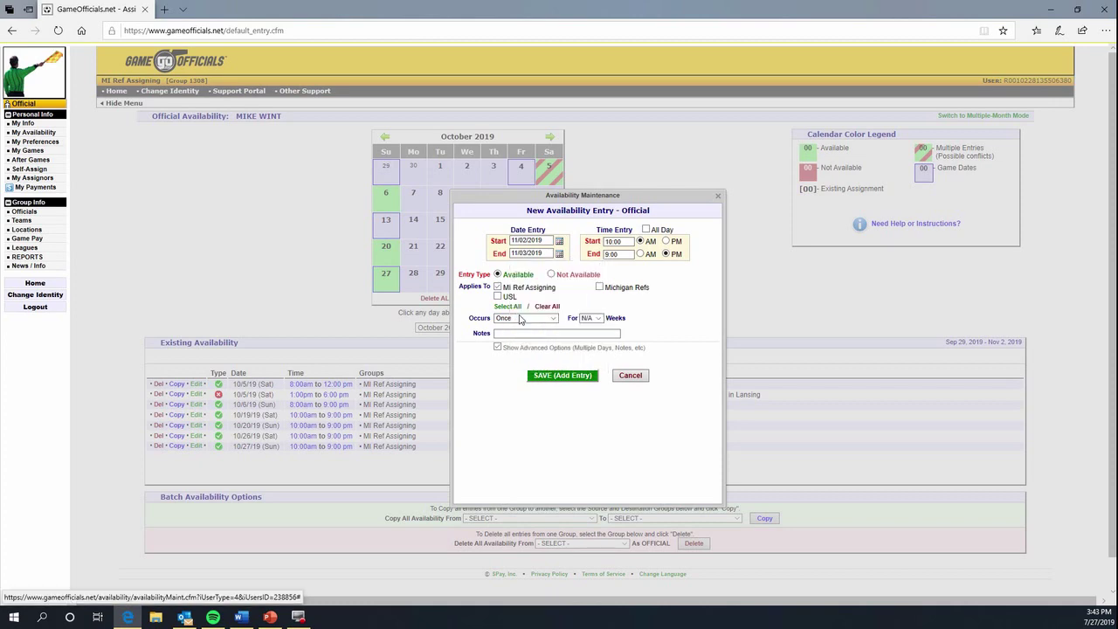
pyautogui.click(560, 376)
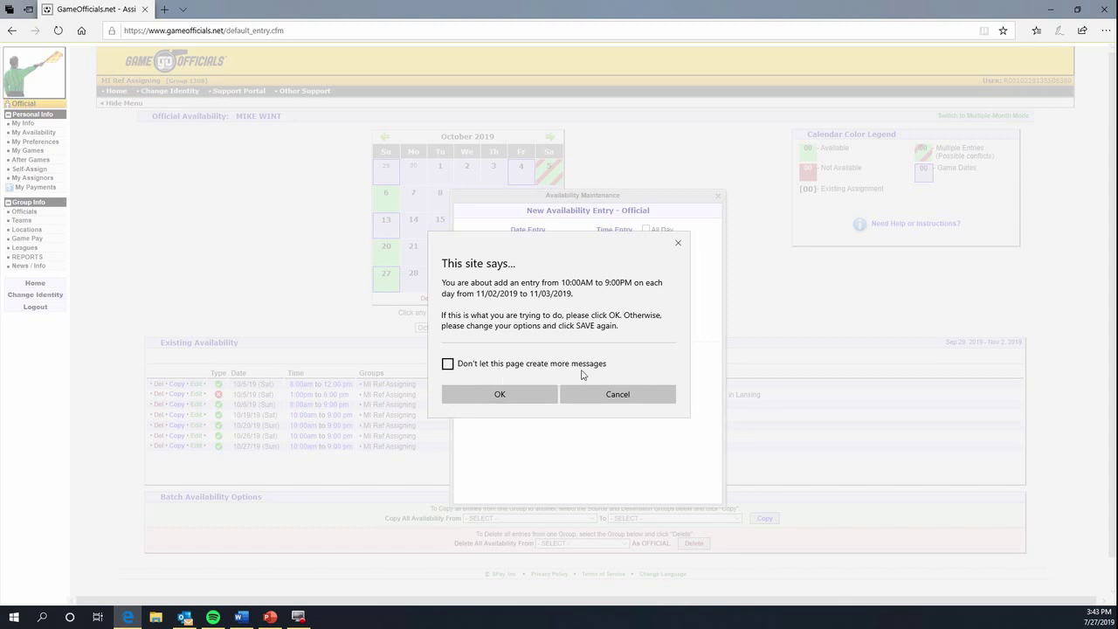
pyautogui.click(519, 394)
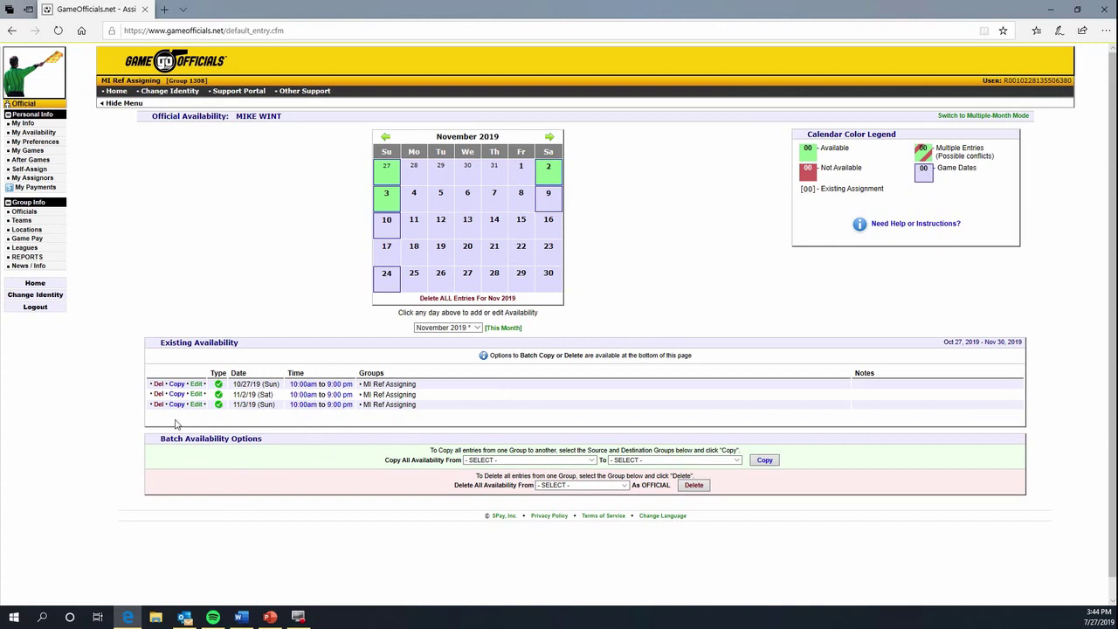
# - Change the November 2, 2019 entry to all-day Not Available with the note "Wedding - Out of Town" and save it
pyautogui.click(159, 395)
pyautogui.click(195, 394)
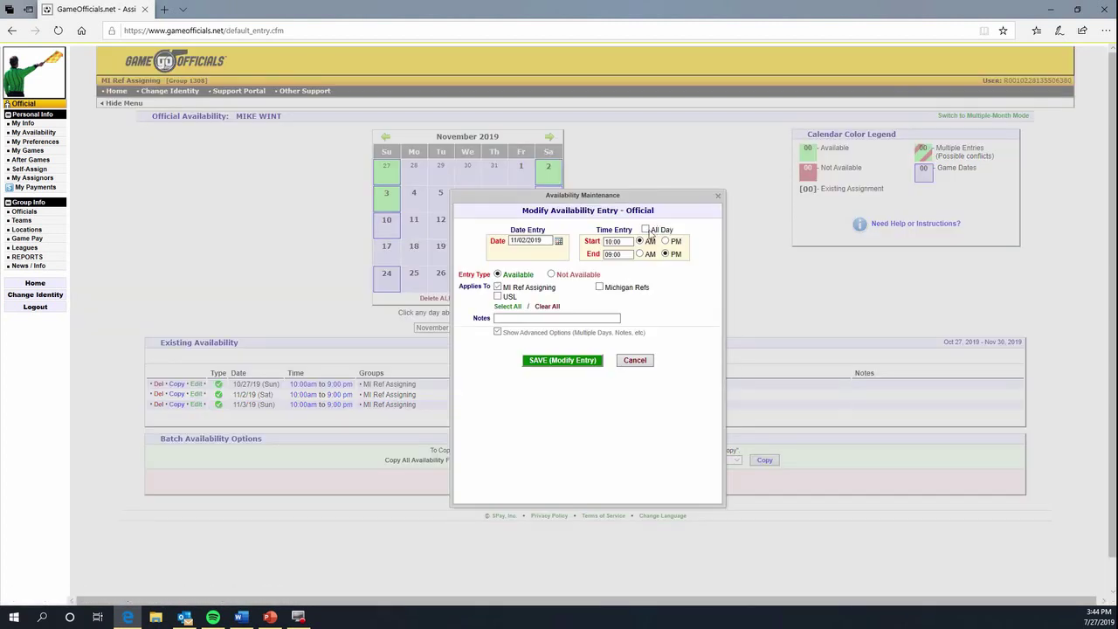
pyautogui.click(646, 231)
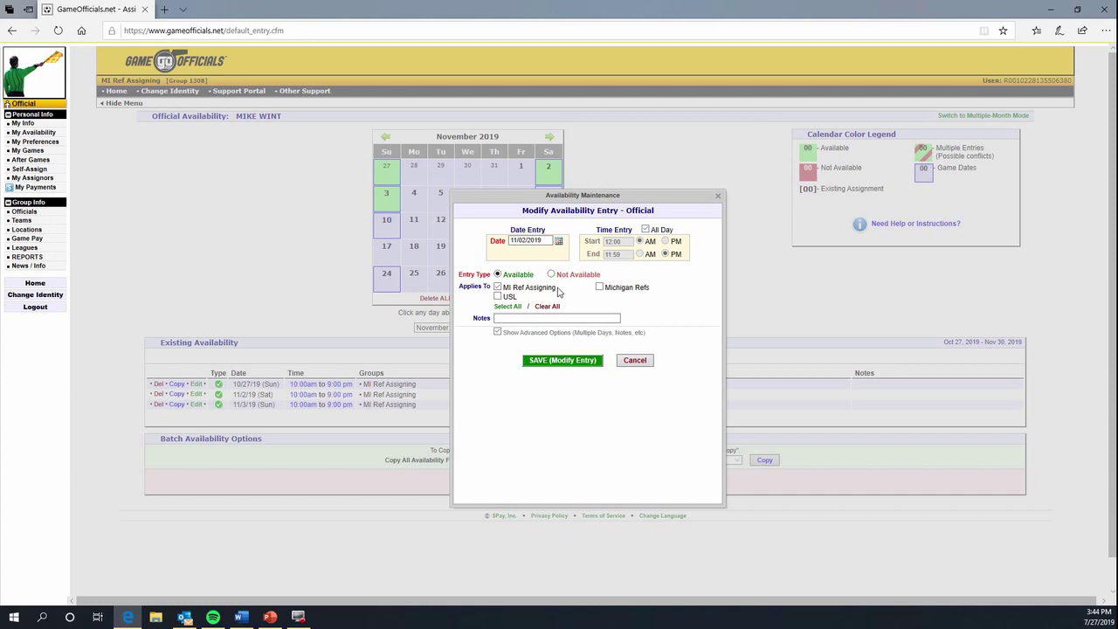
pyautogui.click(551, 274)
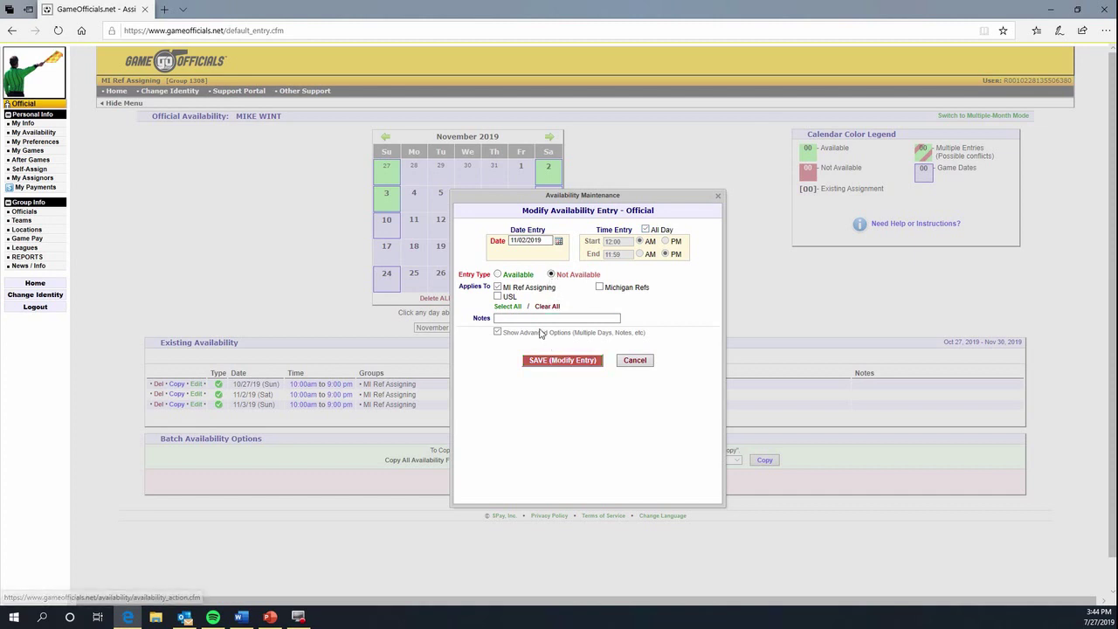
pyautogui.click(550, 319)
pyautogui.write('Wedding')
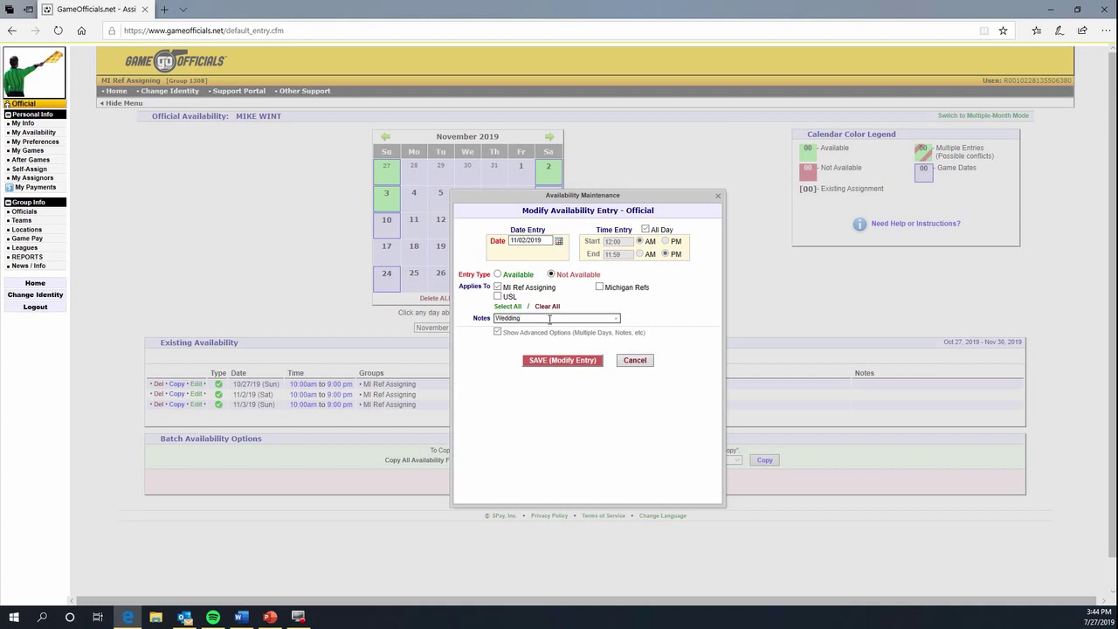
pyautogui.write(' - Out of Town')
pyautogui.click(574, 363)
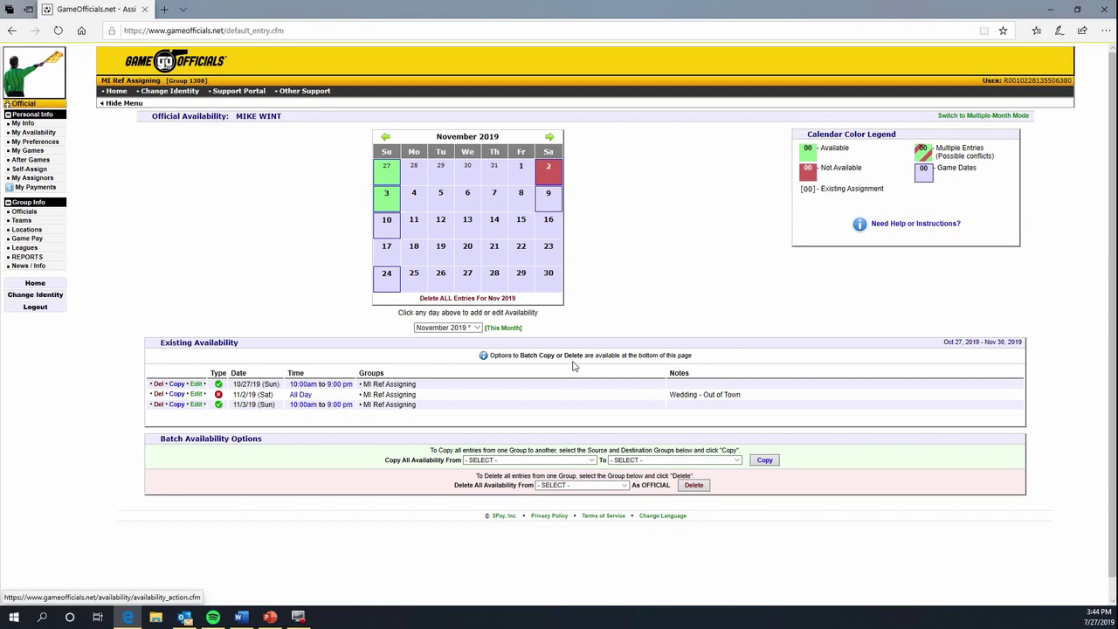
# - Change the November 3, 2019 entry to all-day Not Available with the note "Wedding - Out of Town" and save it
pyautogui.click(196, 405)
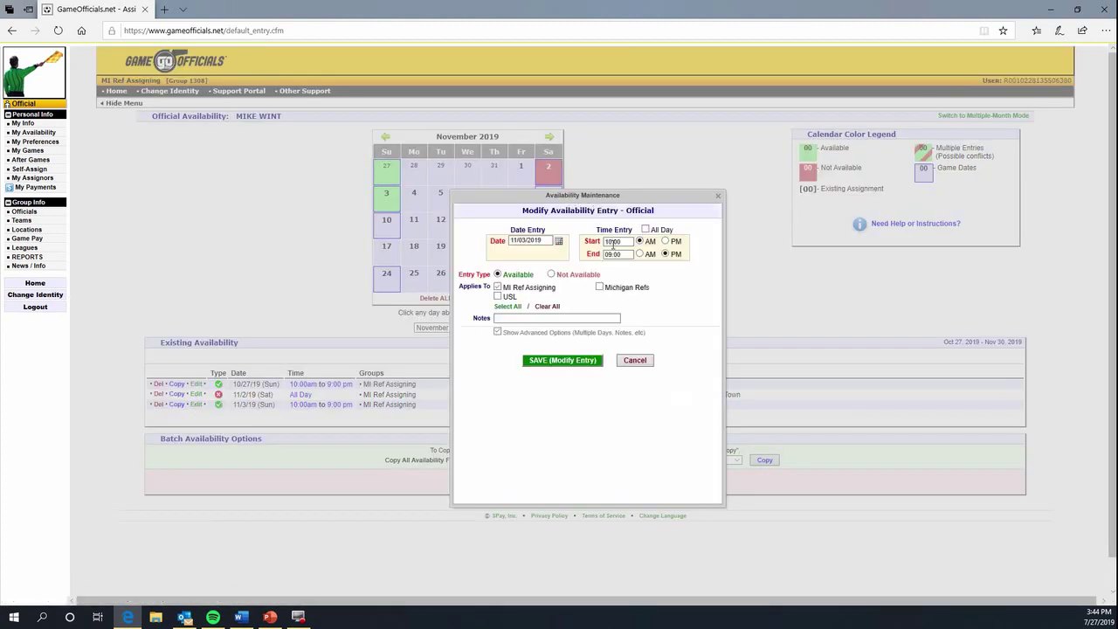
pyautogui.click(644, 229)
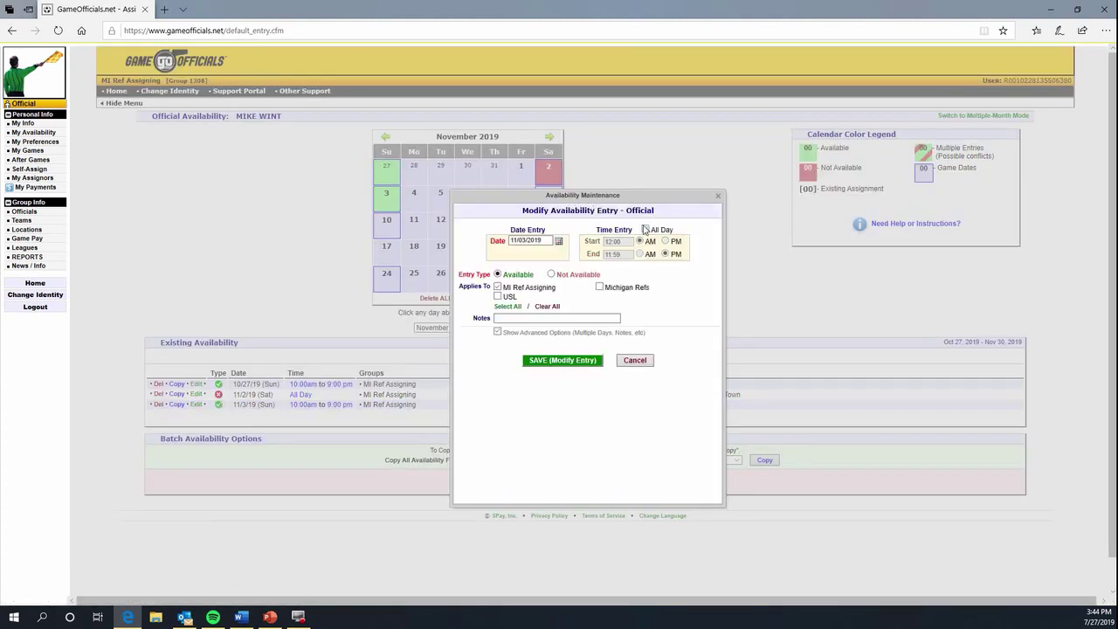
pyautogui.click(551, 274)
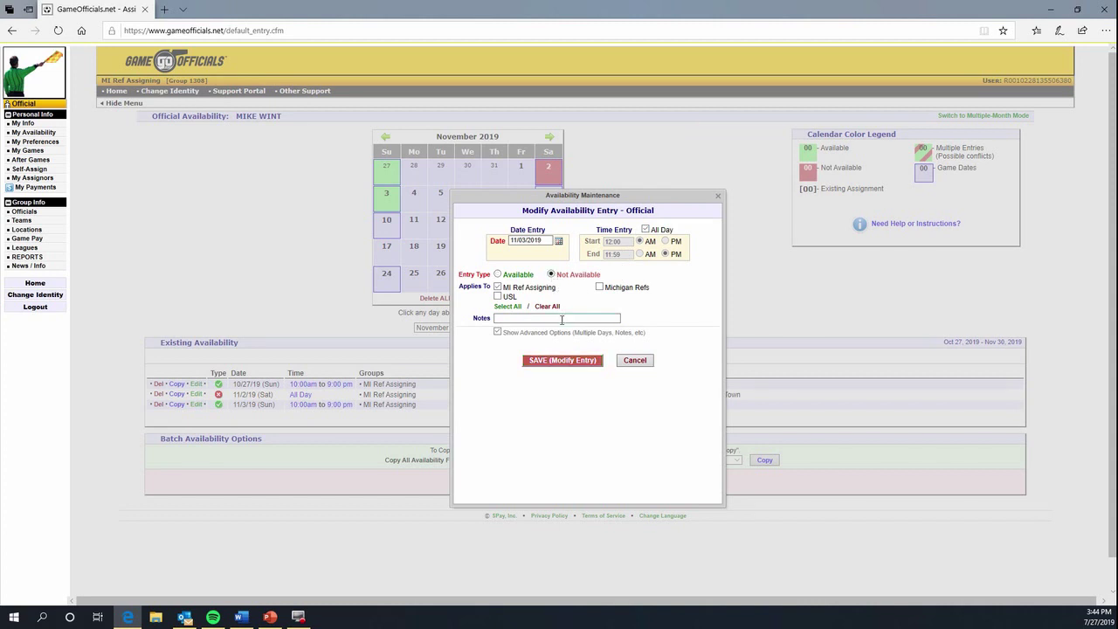
pyautogui.write('Wedding - Out of Town')
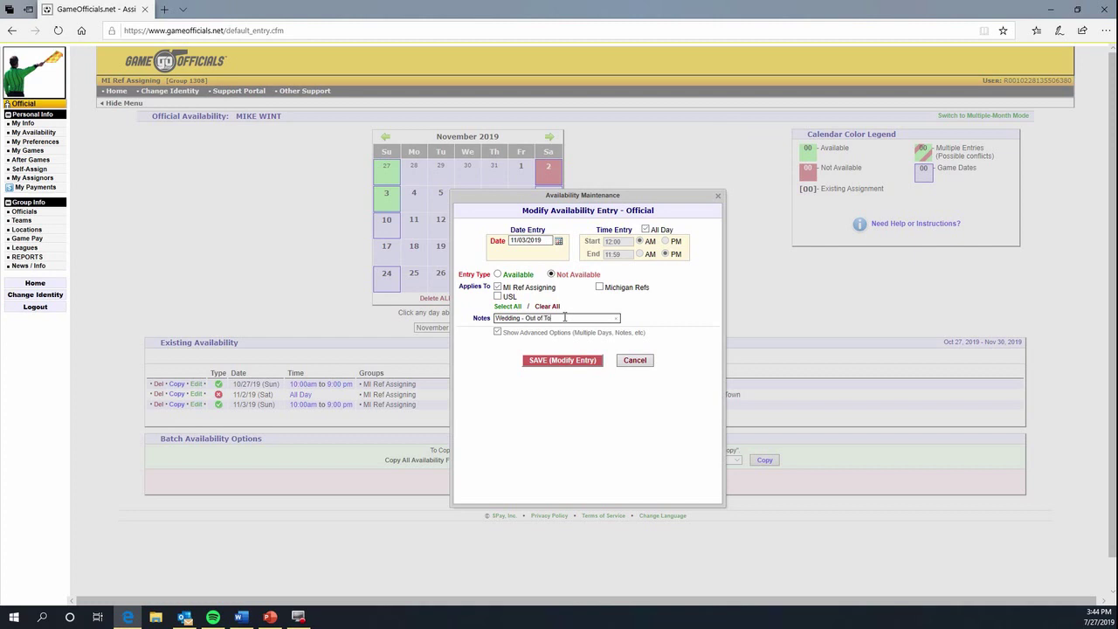
pyautogui.click(553, 360)
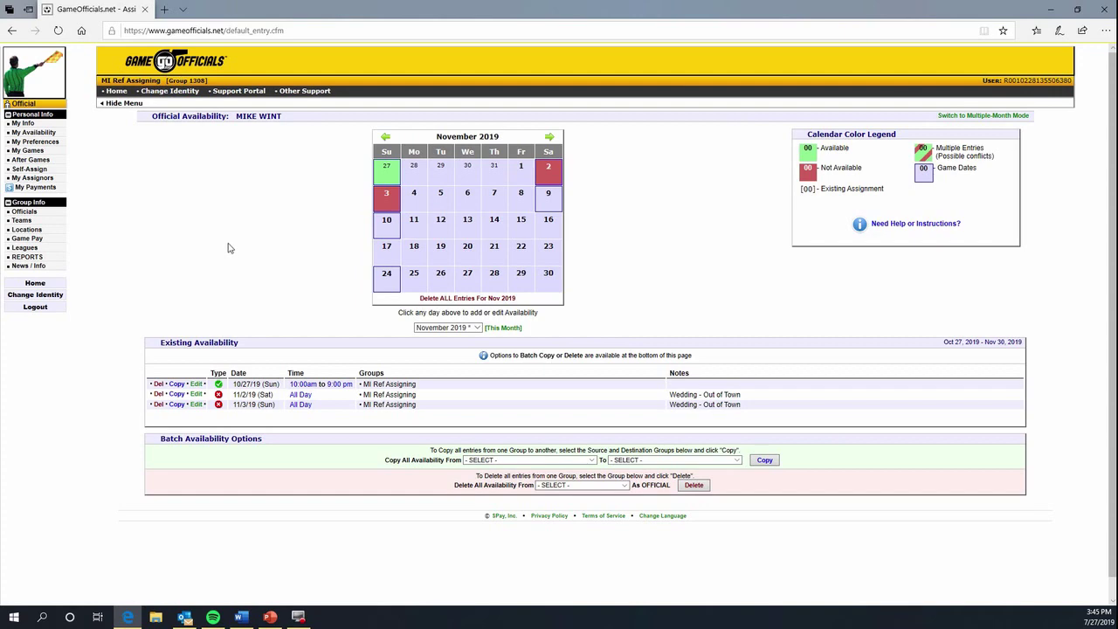
# - Review the October 2019 and September 2019 months in the availability calendar
pyautogui.click(385, 138)
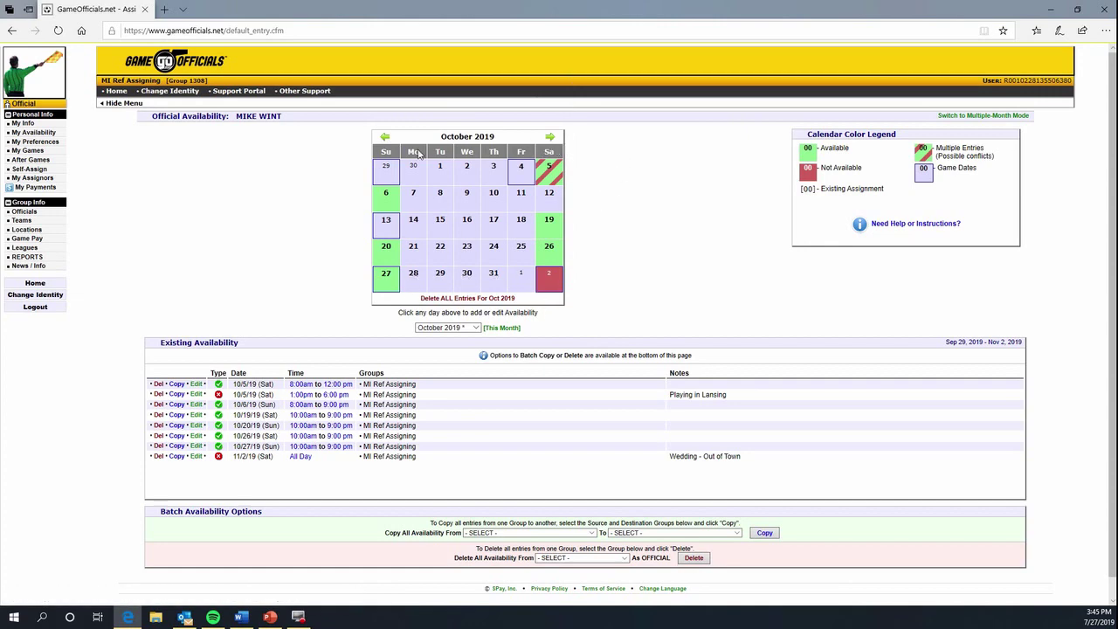
pyautogui.click(384, 137)
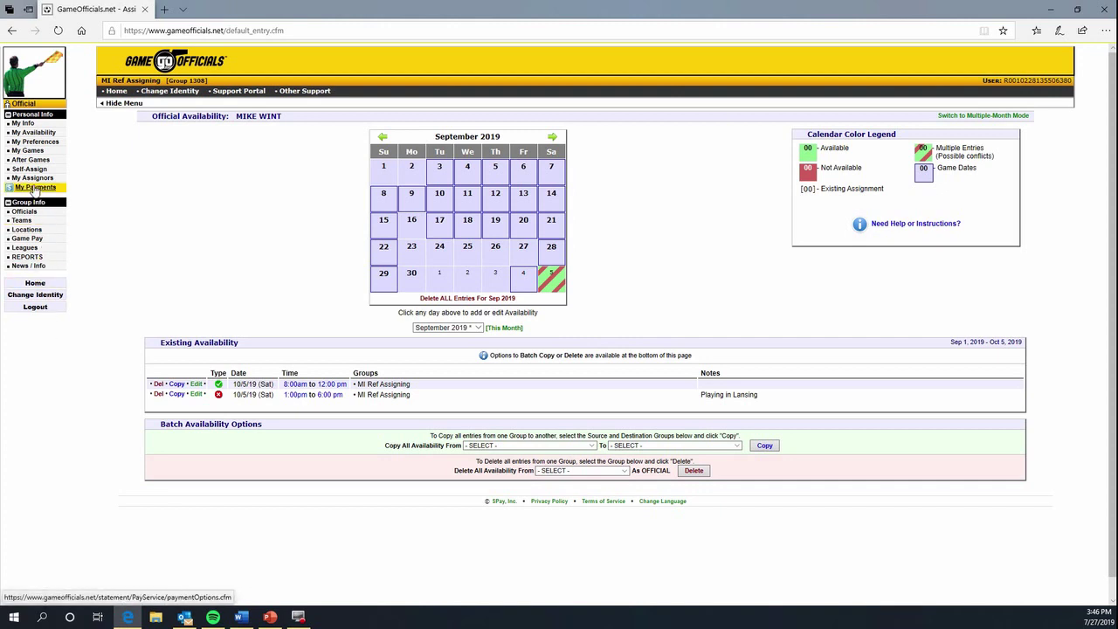
# - Open the official's preferences and examine the Misc Preferences / Notes and Working Area Preferences sections
pyautogui.click(39, 146)
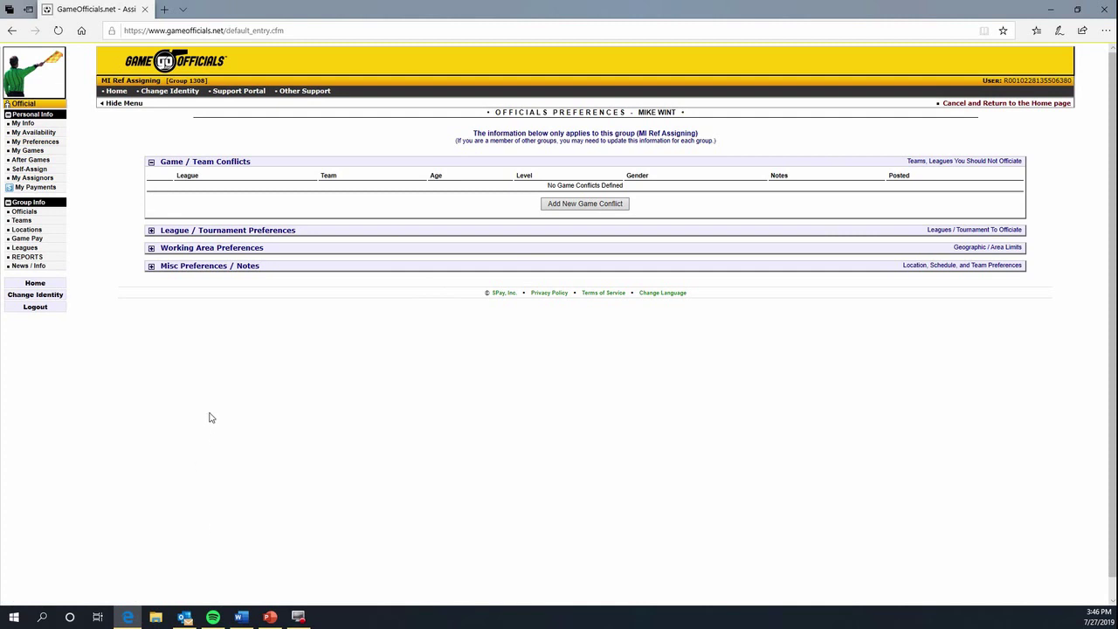
pyautogui.click(151, 267)
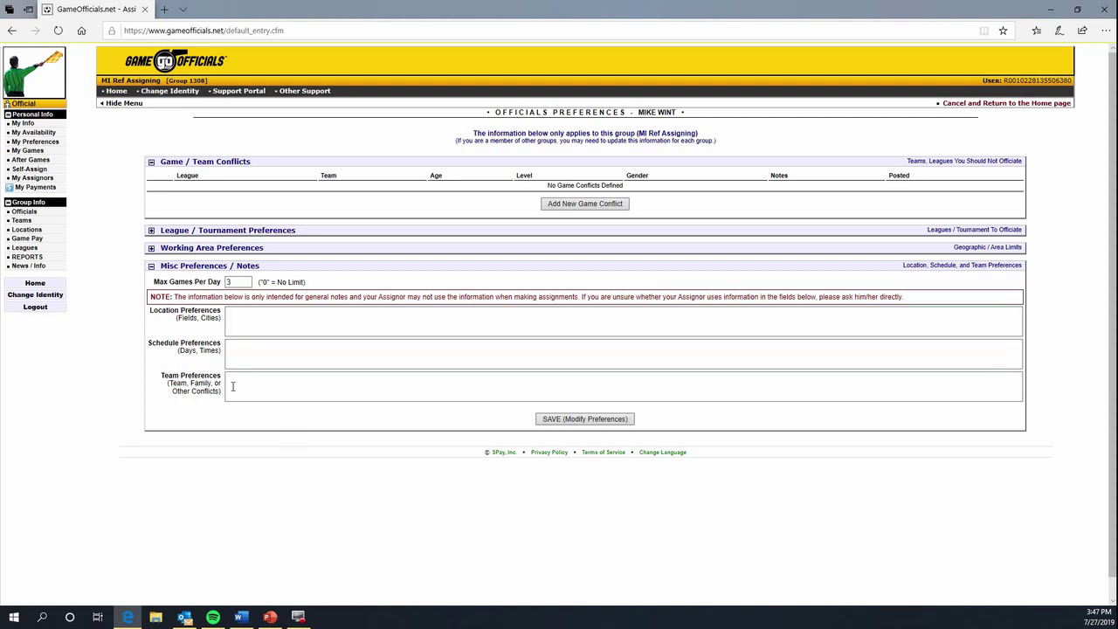
pyautogui.click(149, 248)
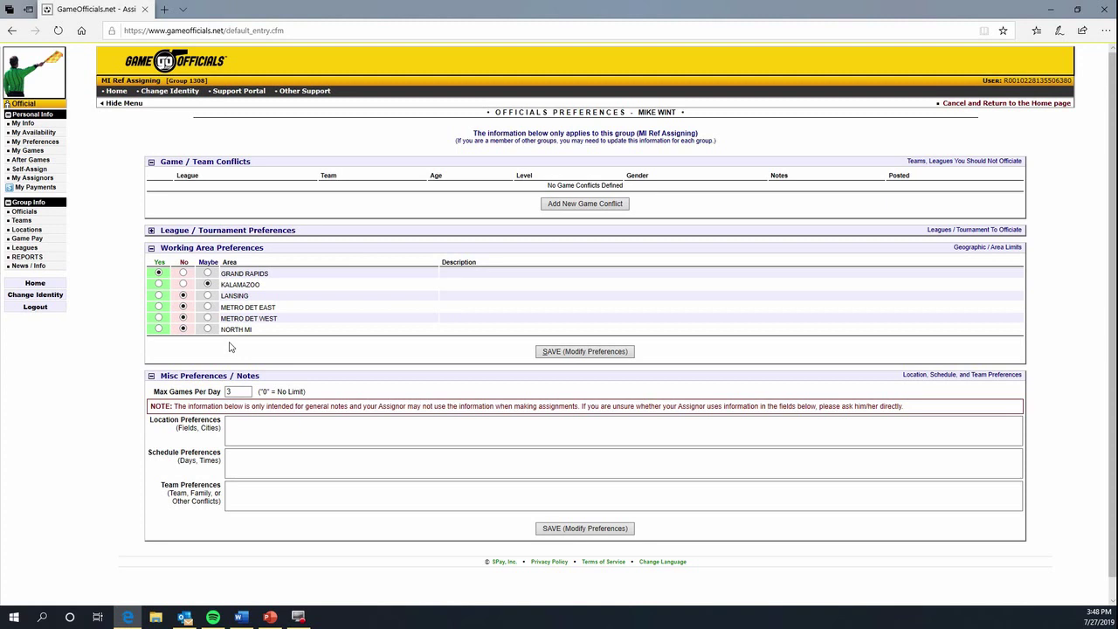
pyautogui.click(150, 247)
# - Examine the full list of leagues and tournaments under League / Tournament Preferences, and collapse the section
pyautogui.click(151, 231)
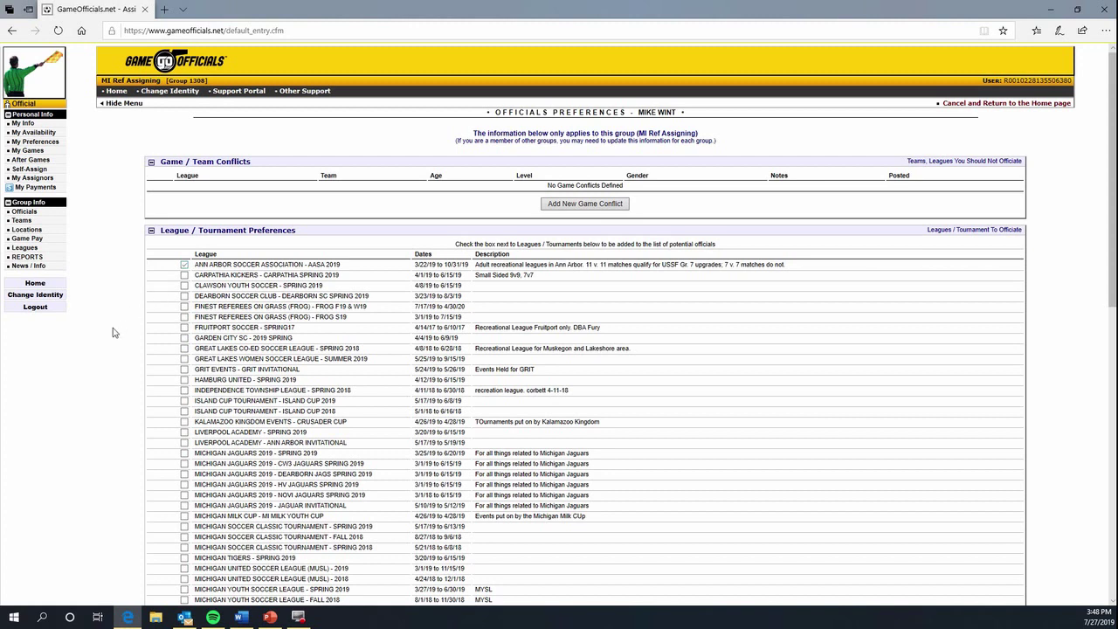
pyautogui.scroll(-20, 265, 349)
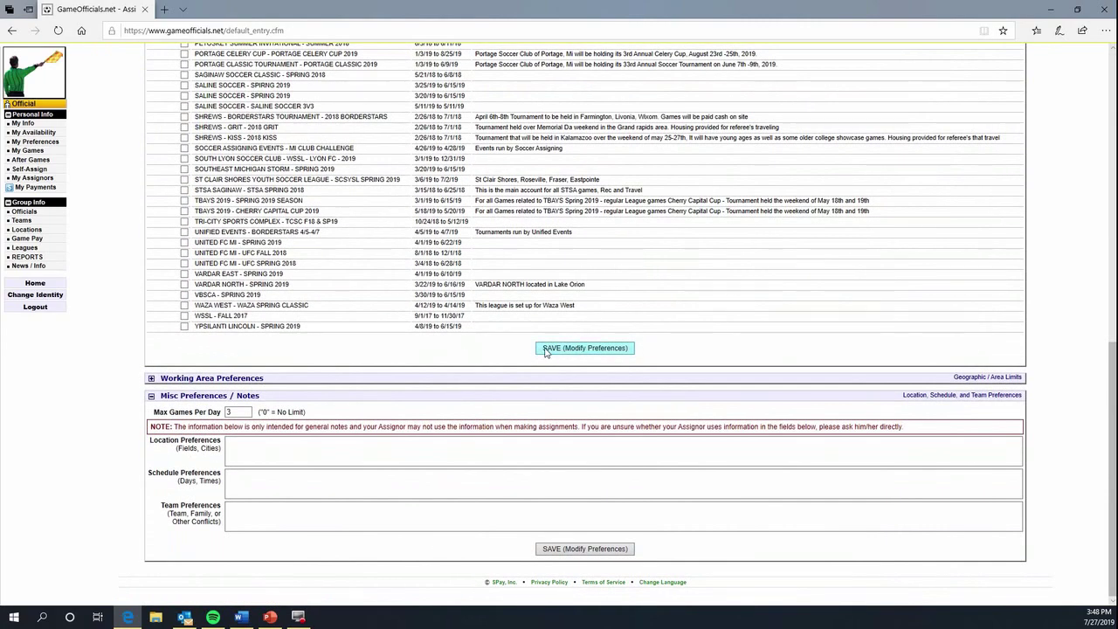
pyautogui.scroll(6, 123, 346)
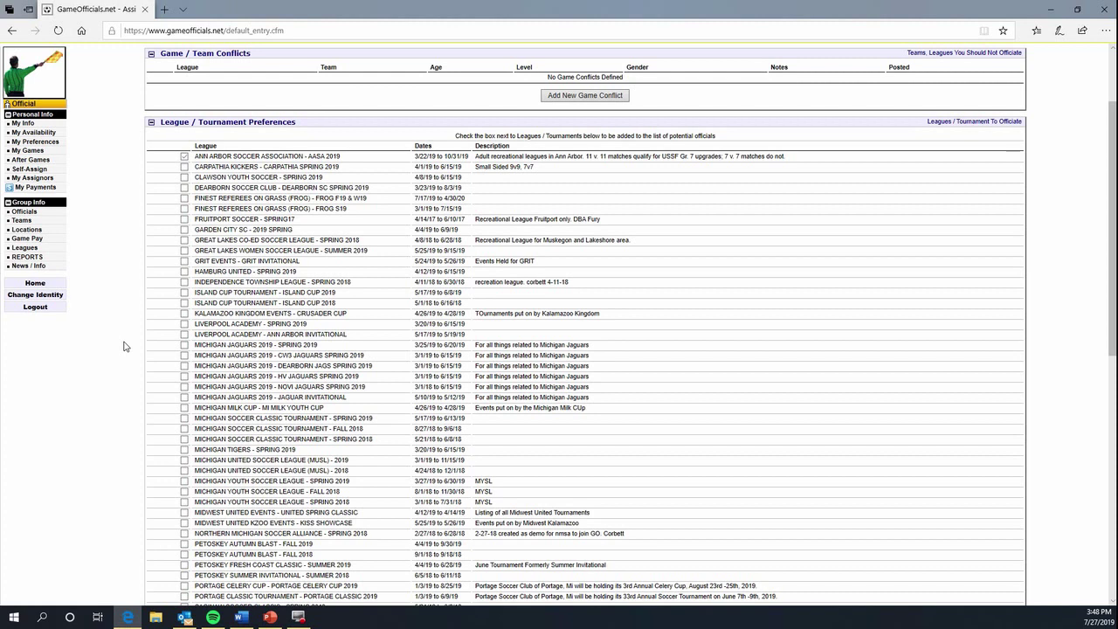
pyautogui.click(184, 251)
pyautogui.click(152, 123)
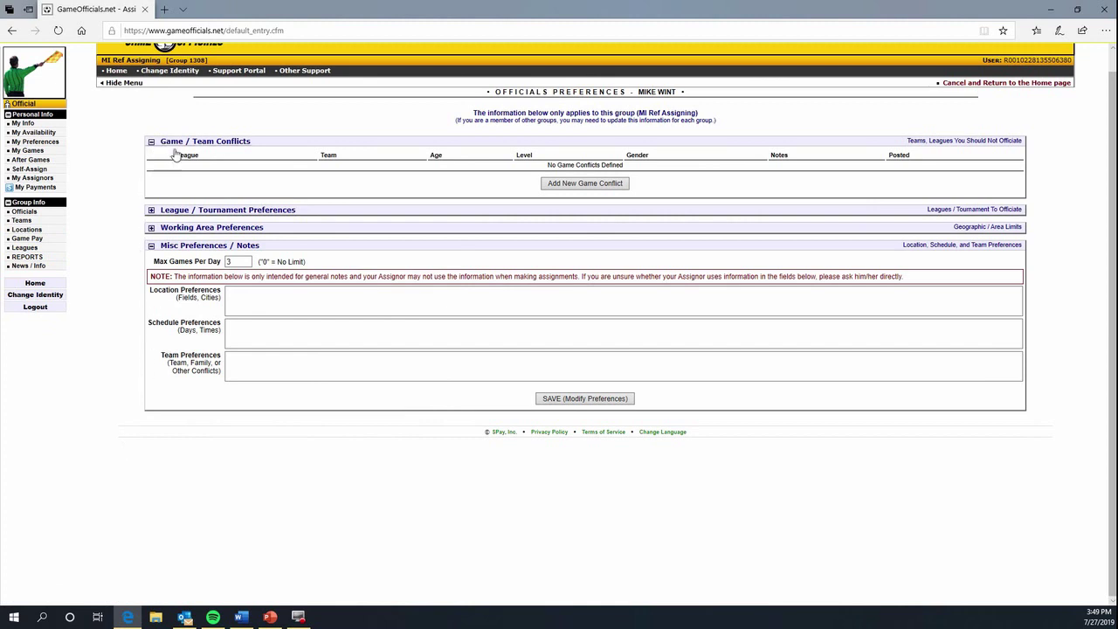
# - Fill in a new game conflict for league GV PASS, age/level 15G, with the note "College girlfriend coaches, wife says NO!"
pyautogui.click(564, 185)
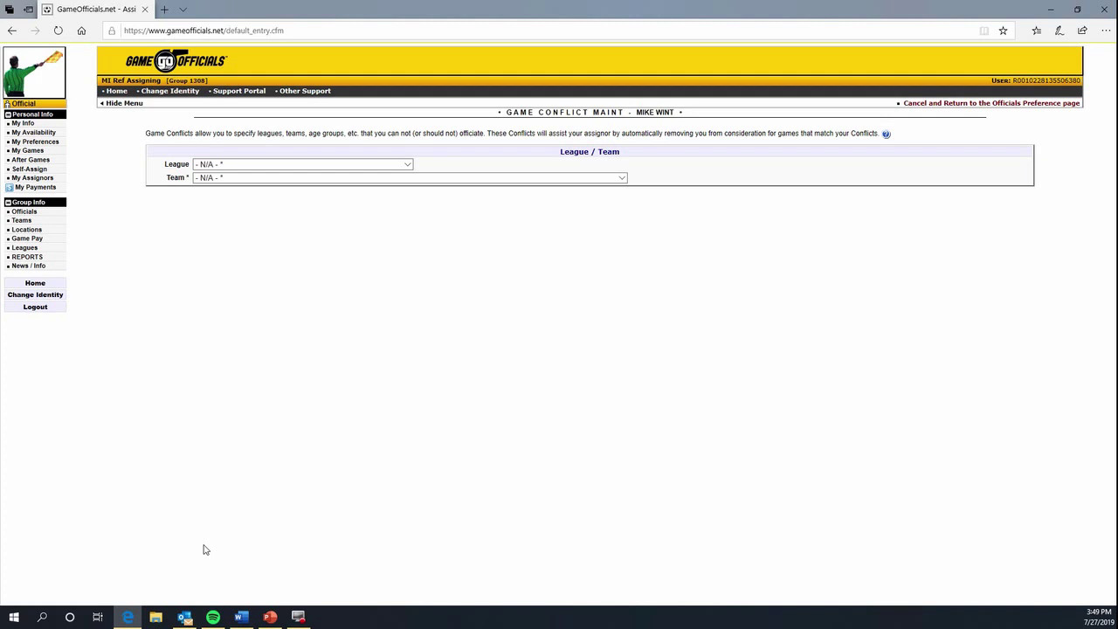
pyautogui.click(408, 168)
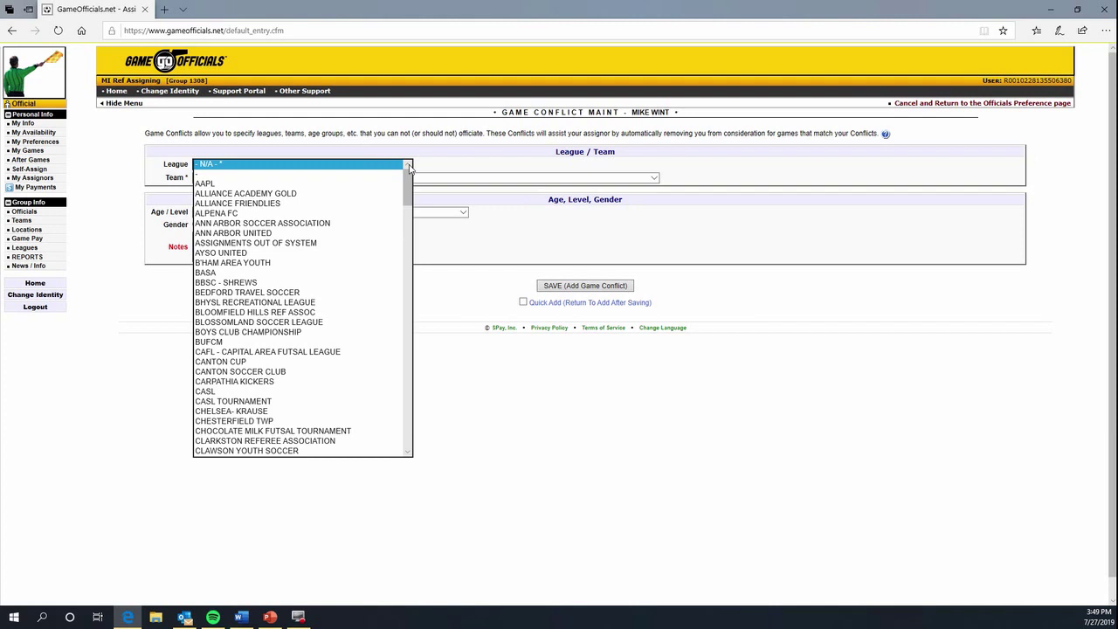
pyautogui.click(374, 362)
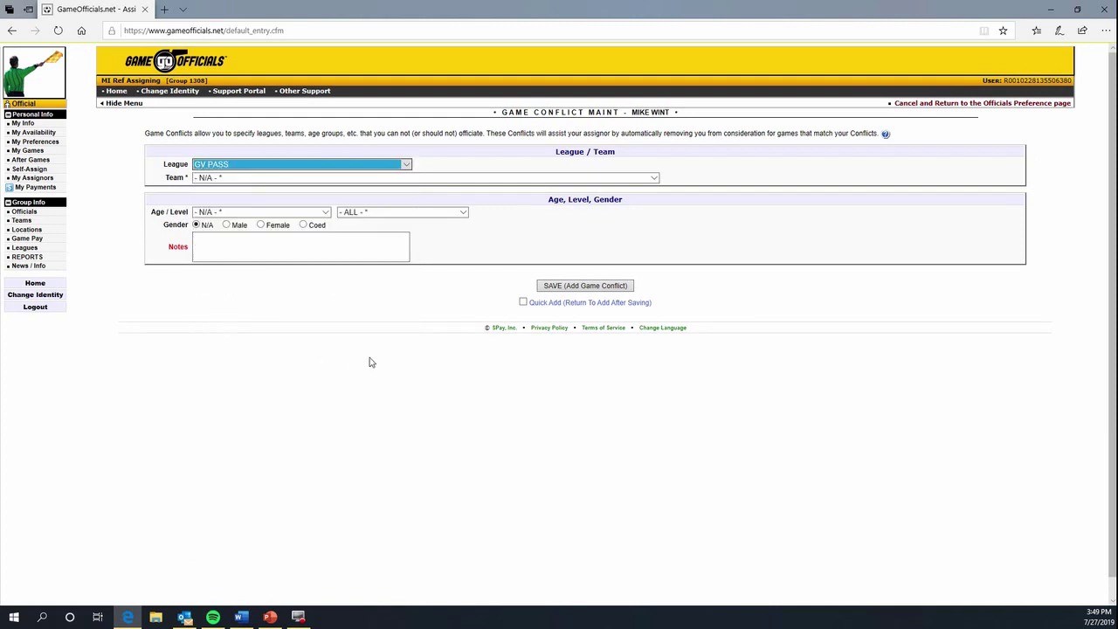
pyautogui.click(325, 213)
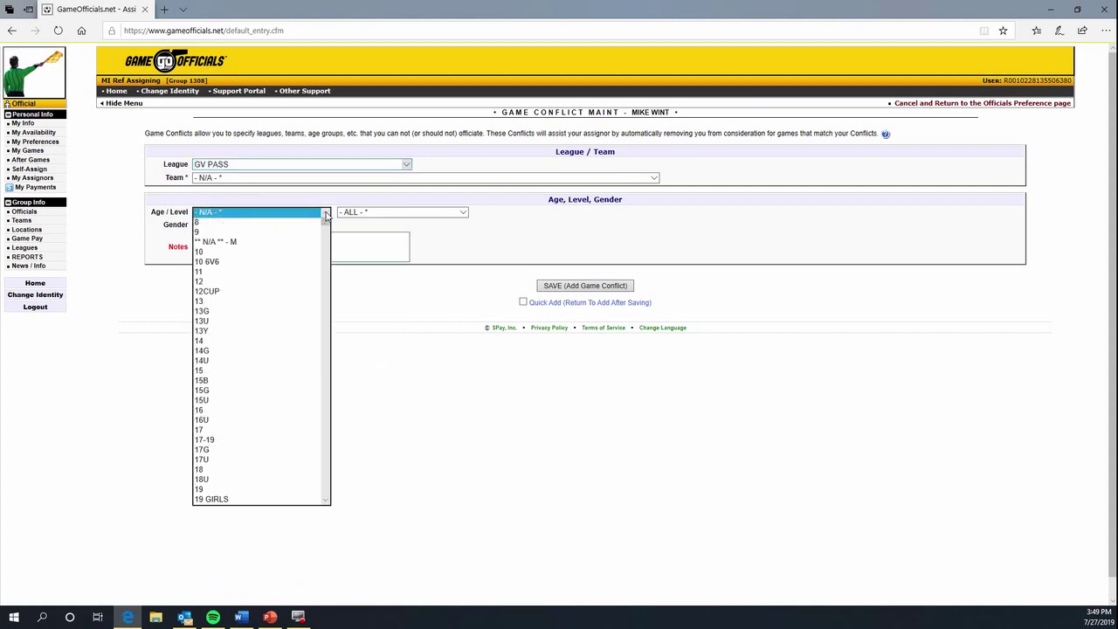
pyautogui.click(258, 391)
pyautogui.click(250, 239)
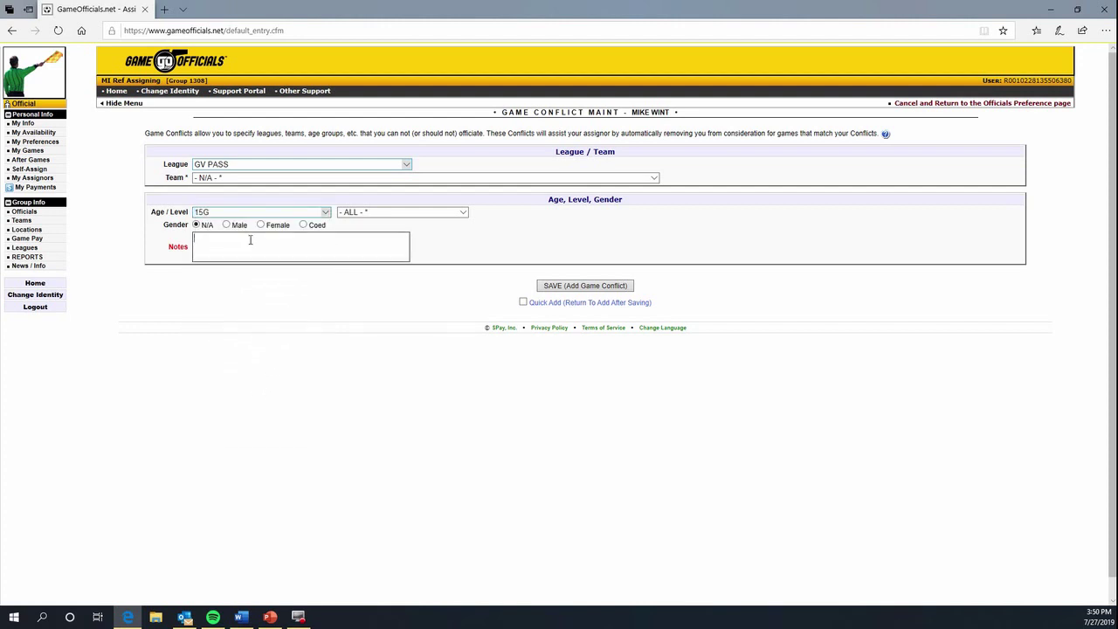
pyautogui.write('College girlfriend coaches, wife says NO')
# - Delete the conflict's note text and reset the unsaved game conflict form
pyautogui.moveTo(357, 240); pyautogui.dragTo(160, 231)
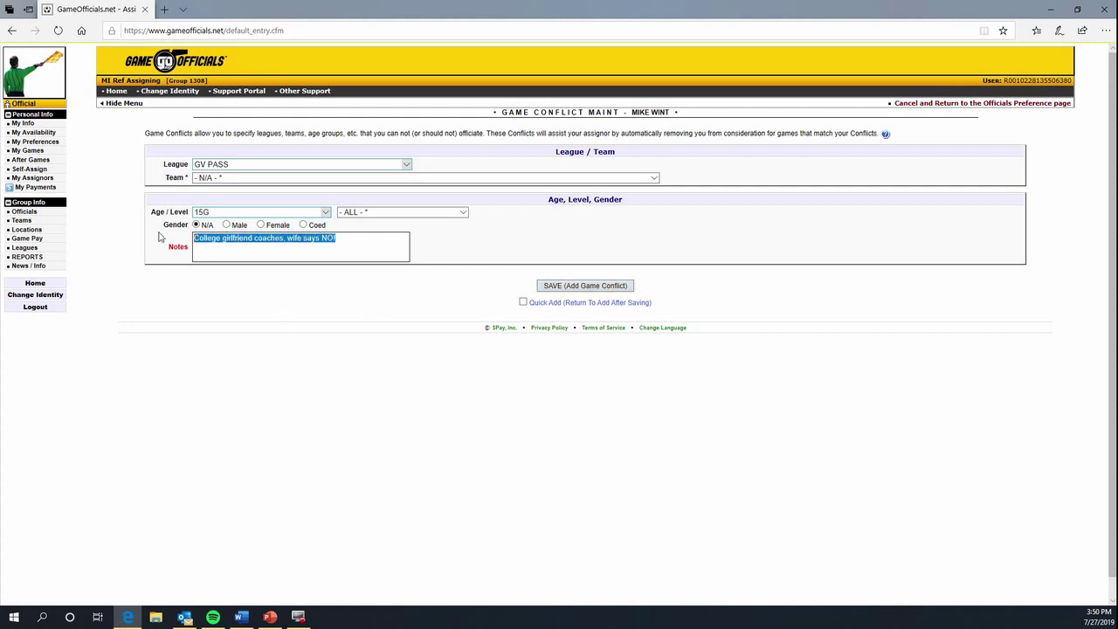
pyautogui.press('Delete')
pyautogui.press('F5')
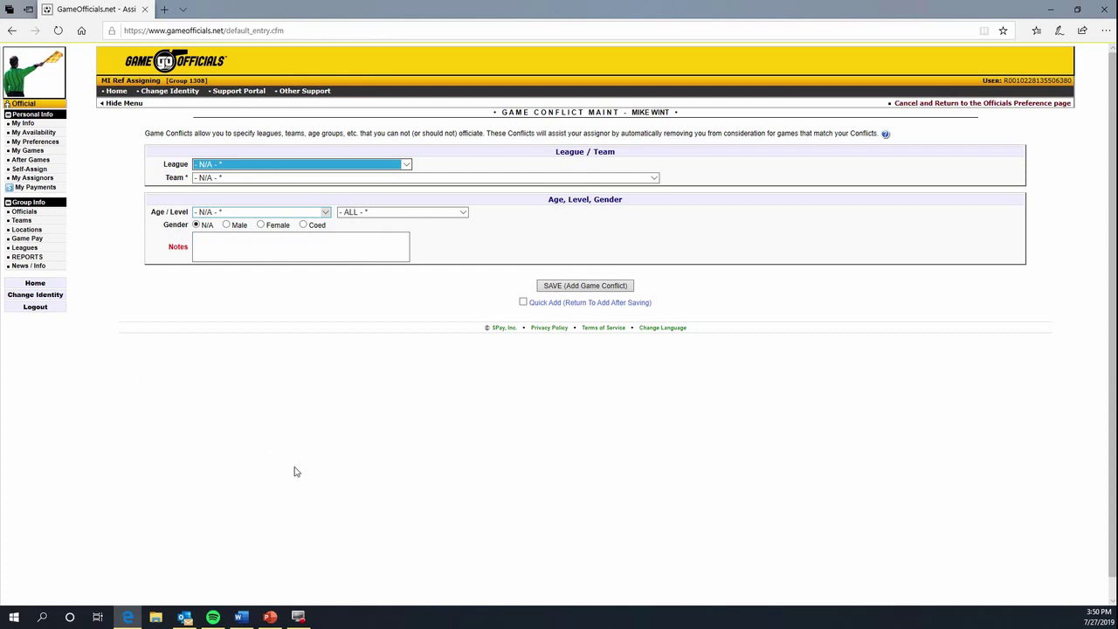